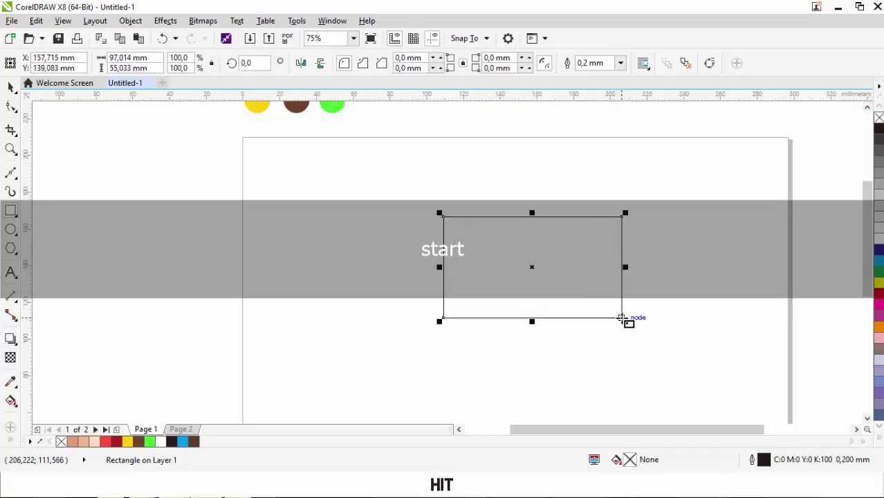
Step: Round the rectangle's four corners to about 13.4 mm and narrow the shape from its right side to about 76.6 mm wide
{"action": "left_click", "coordinate": [10, 106]}
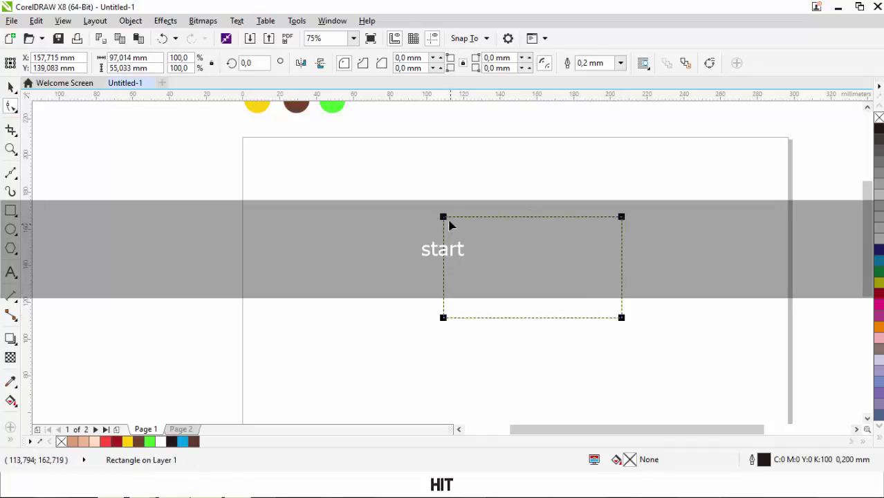
{"action": "left_click_drag", "start_coordinate": [444, 216], "coordinate": [468, 218]}
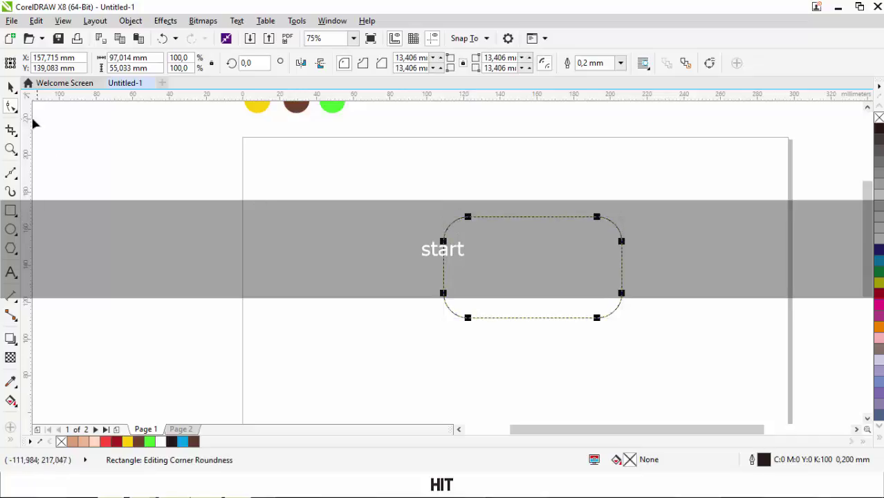
{"action": "left_click", "coordinate": [11, 86]}
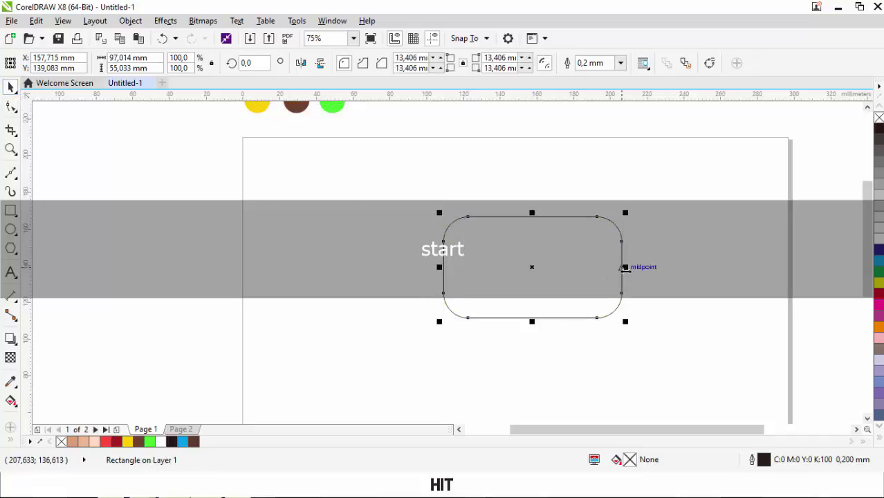
{"action": "left_click_drag", "start_coordinate": [625, 268], "coordinate": [585, 265]}
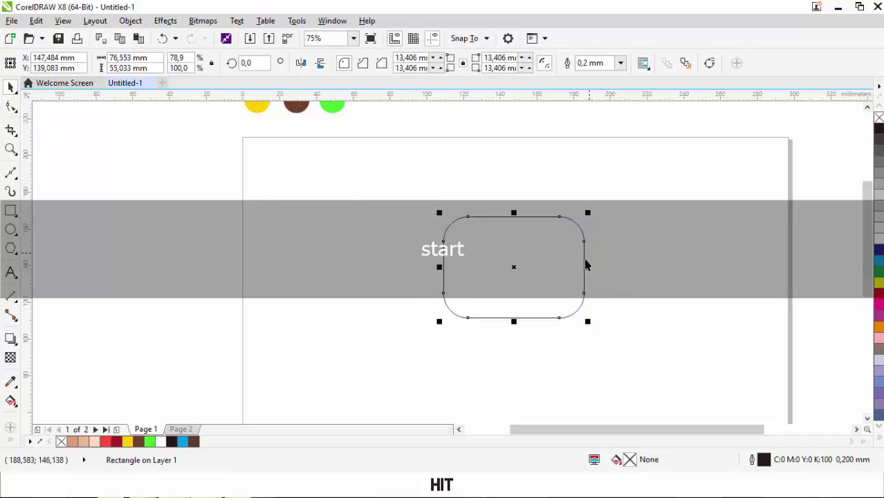
Step: Increase the rounded rectangle's corner radius to about 19.4 mm and move the shape left to about X 128.8 mm
{"action": "left_click", "coordinate": [12, 105]}
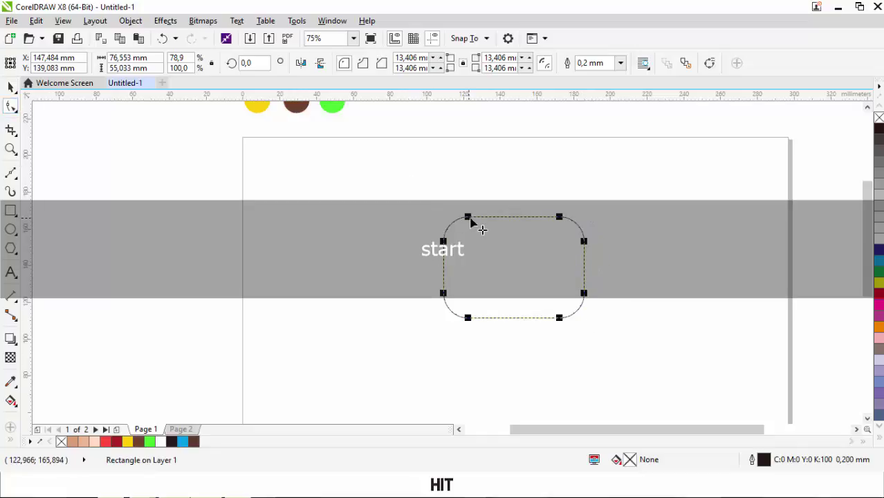
{"action": "left_click_drag", "start_coordinate": [468, 217], "coordinate": [488, 222]}
{"action": "left_click", "coordinate": [11, 87]}
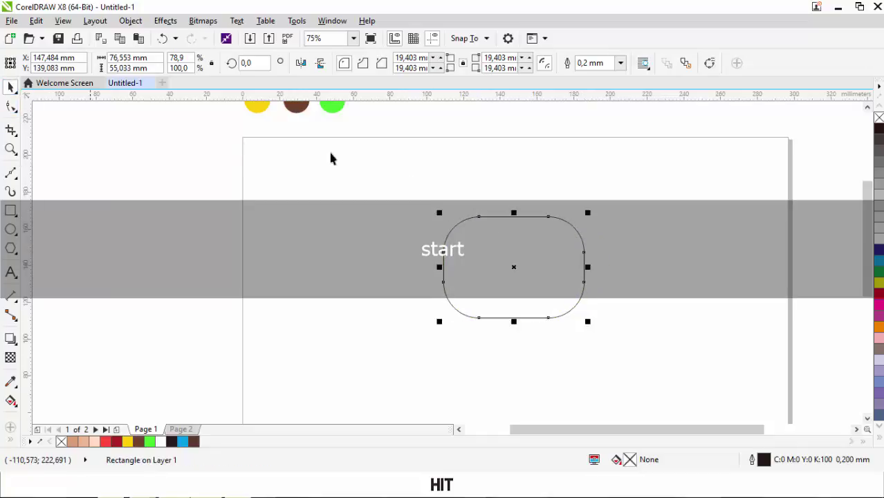
{"action": "left_click", "coordinate": [534, 228]}
{"action": "left_click_drag", "start_coordinate": [540, 315], "coordinate": [505, 315]}
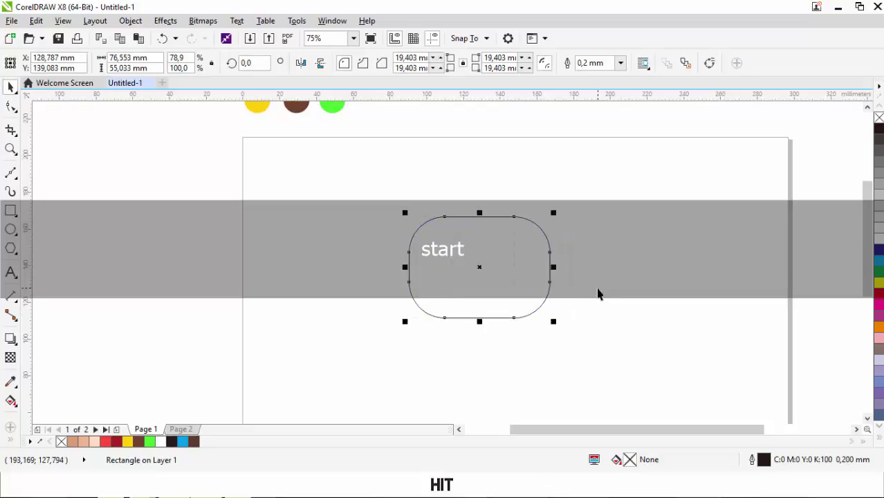
Step: Draw a rectangle about 104.8 by 44.5 mm across the lower half of the rounded shape, centred on it horizontally
{"action": "key", "text": "space"}
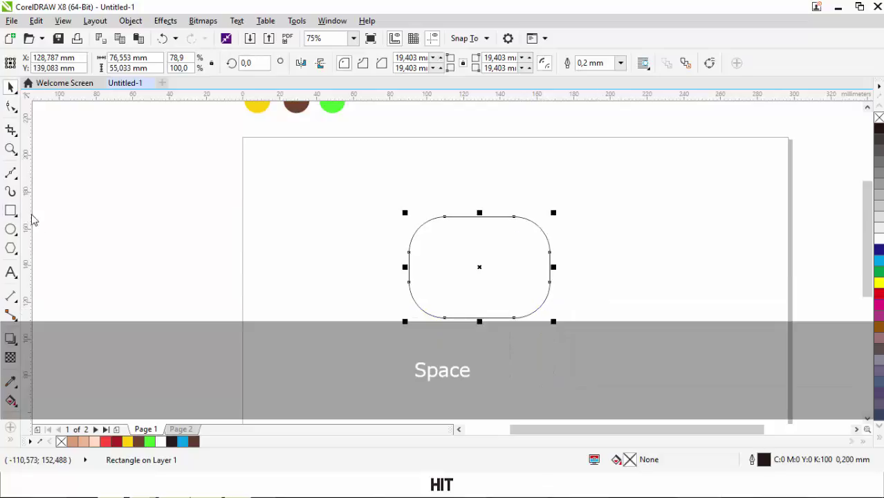
{"action": "left_click", "coordinate": [11, 210]}
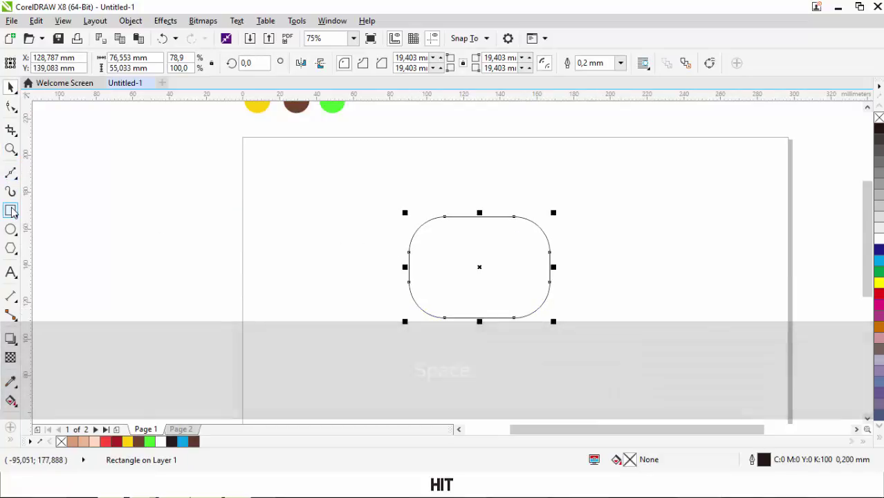
{"action": "left_click_drag", "start_coordinate": [384, 259], "coordinate": [576, 340]}
{"action": "left_click_drag", "start_coordinate": [483, 300], "coordinate": [486, 316]}
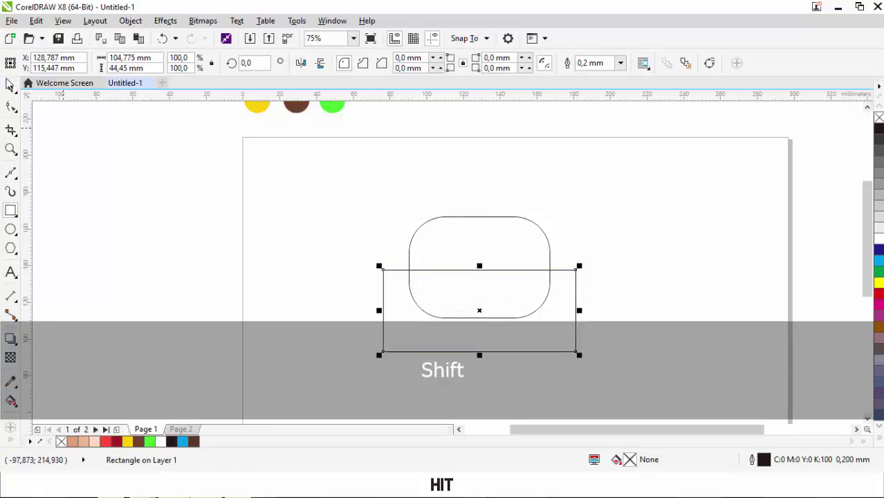
Step: Round the corners of the upper rounded rectangle further so its ends are more strongly curved
{"action": "left_click", "coordinate": [11, 85]}
{"action": "left_click", "coordinate": [166, 154]}
{"action": "left_click", "coordinate": [573, 292]}
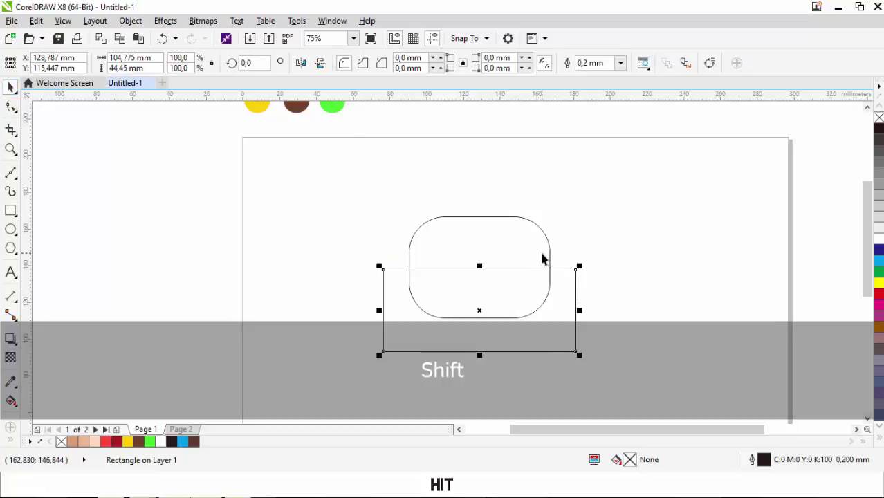
{"action": "left_click", "coordinate": [546, 255]}
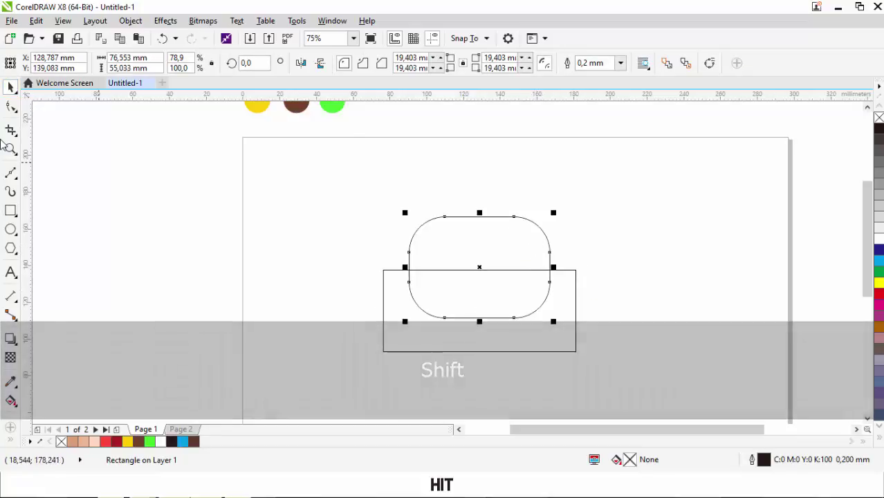
{"action": "left_click", "coordinate": [10, 106]}
{"action": "left_click_drag", "start_coordinate": [449, 219], "coordinate": [460, 222]}
{"action": "left_click", "coordinate": [10, 84]}
{"action": "left_click", "coordinate": [197, 170]}
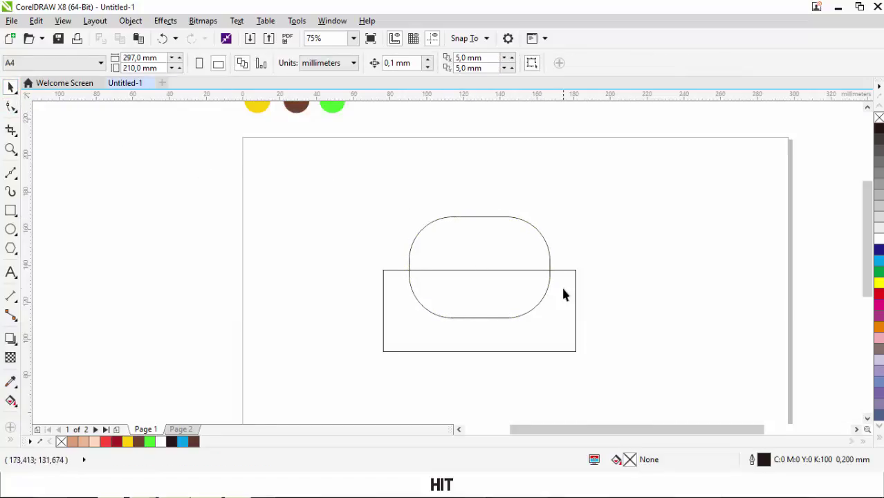
Step: Cut the front rectangle out of the rounded shape with Back Minus Front and move the remaining dome near the page's upper edge
{"action": "left_click", "coordinate": [560, 285]}
{"action": "left_click", "coordinate": [519, 218], "text": "shift"}
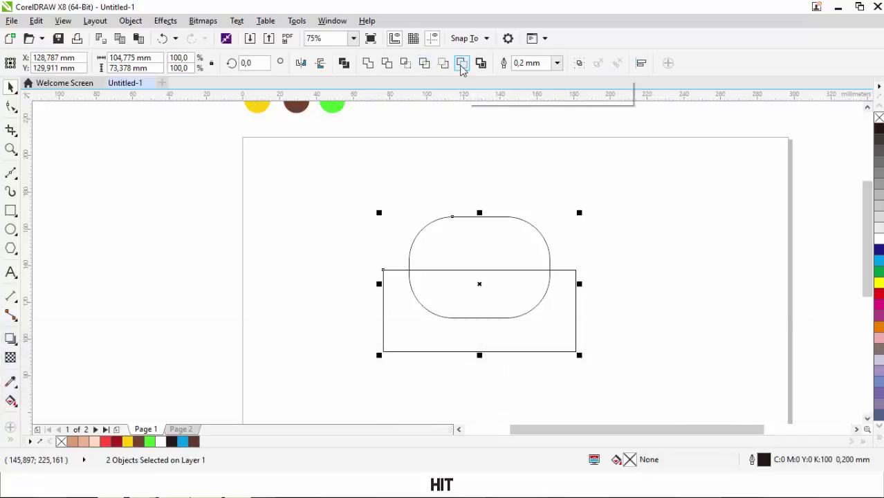
{"action": "left_click", "coordinate": [462, 64]}
{"action": "left_click_drag", "start_coordinate": [519, 228], "coordinate": [488, 179]}
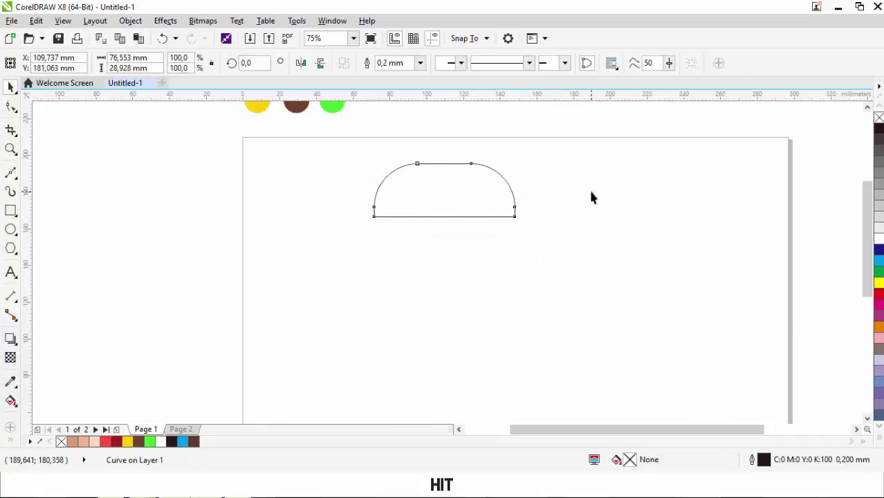
{"action": "left_click", "coordinate": [591, 197]}
Step: Draw a rectangle about 76.6 mm wide from the dome's base corner, place it below the dome and make it about 9.9 mm high
{"action": "key", "text": "F6"}
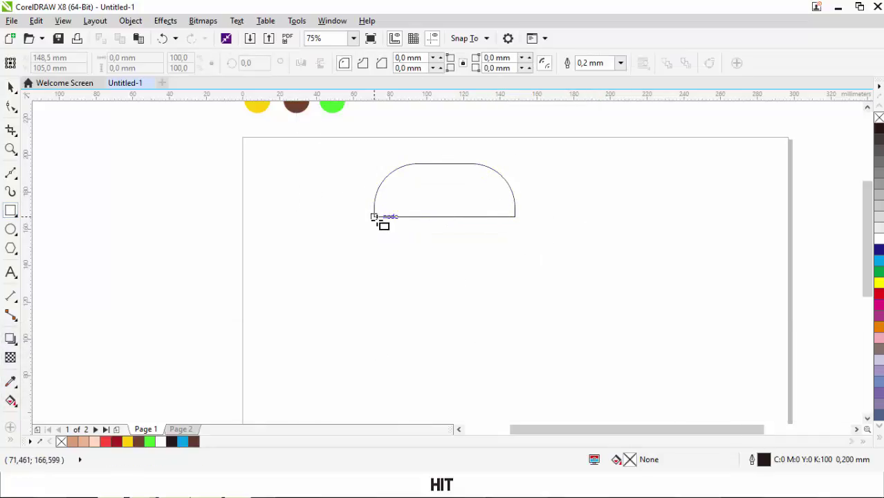
{"action": "left_click_drag", "start_coordinate": [374, 216], "coordinate": [515, 227]}
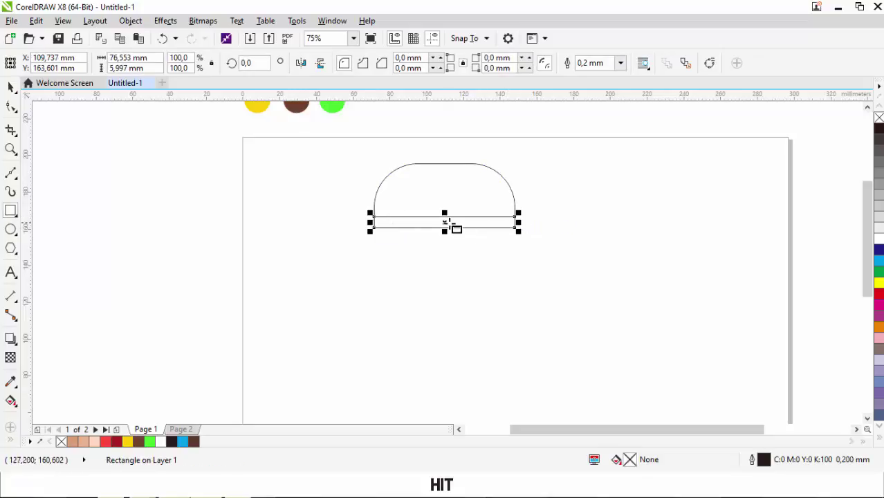
{"action": "left_click_drag", "start_coordinate": [454, 225], "coordinate": [439, 258]}
Step: Round the corners of the bar below the dome to about 3.9 mm
{"action": "scroll", "coordinate": [457, 268], "scroll_direction": "up", "scroll_amount": 2}
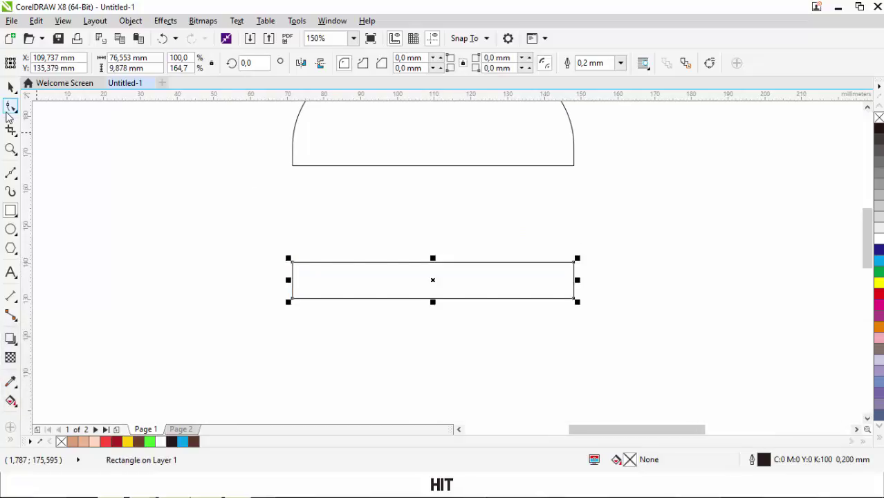
{"action": "left_click", "coordinate": [9, 108]}
{"action": "left_click_drag", "start_coordinate": [292, 262], "coordinate": [307, 259]}
{"action": "left_click", "coordinate": [10, 86]}
{"action": "left_click", "coordinate": [124, 171]}
Step: Duplicate the rounded bar, flatten the copy to about 2.5 mm high and rest it directly on the original
{"action": "left_click", "coordinate": [404, 287]}
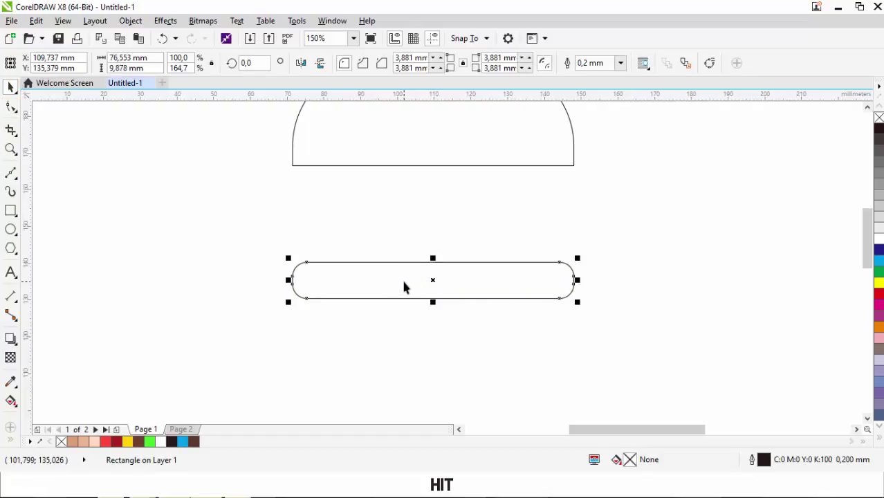
{"action": "key", "text": "ctrl+c"}
{"action": "key", "text": "ctrl+v"}
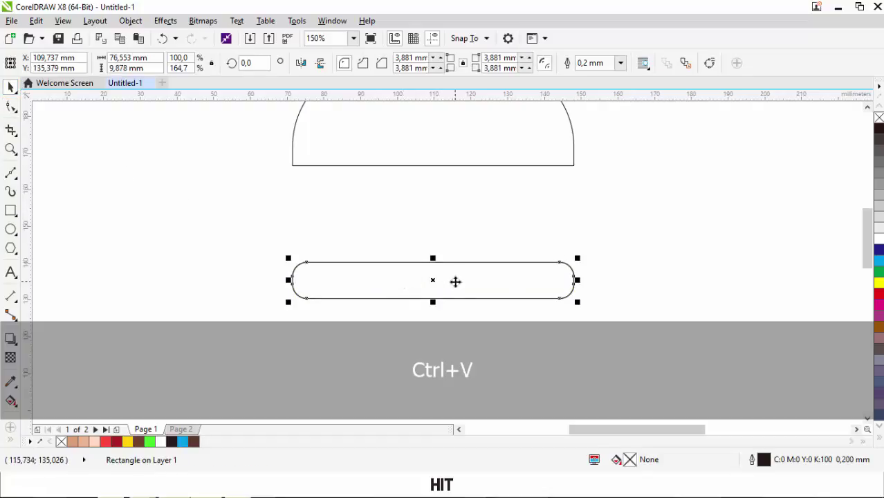
{"action": "left_click_drag", "start_coordinate": [434, 279], "coordinate": [451, 251]}
{"action": "scroll", "coordinate": [443, 249], "scroll_direction": "up", "scroll_amount": 1}
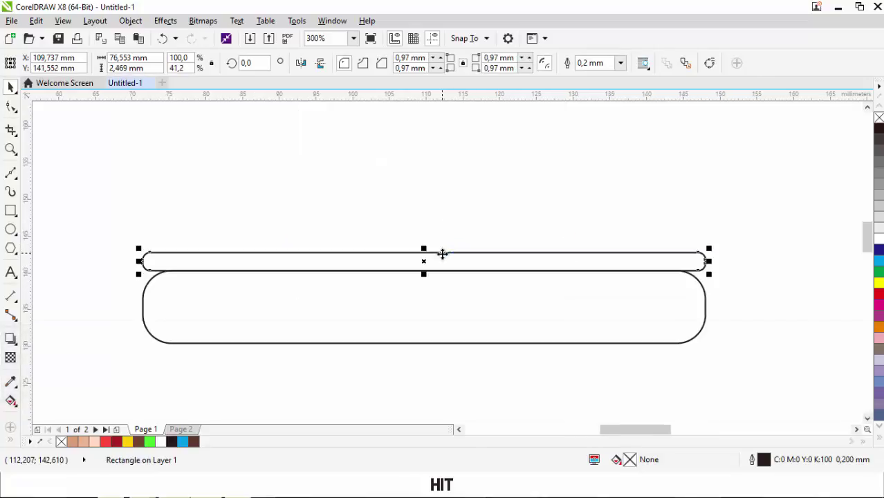
Step: Add a second thin bar about 2.5 mm high directly above the first thin one
{"action": "key", "text": "ctrl"}
{"action": "key", "text": "ctrl+v"}
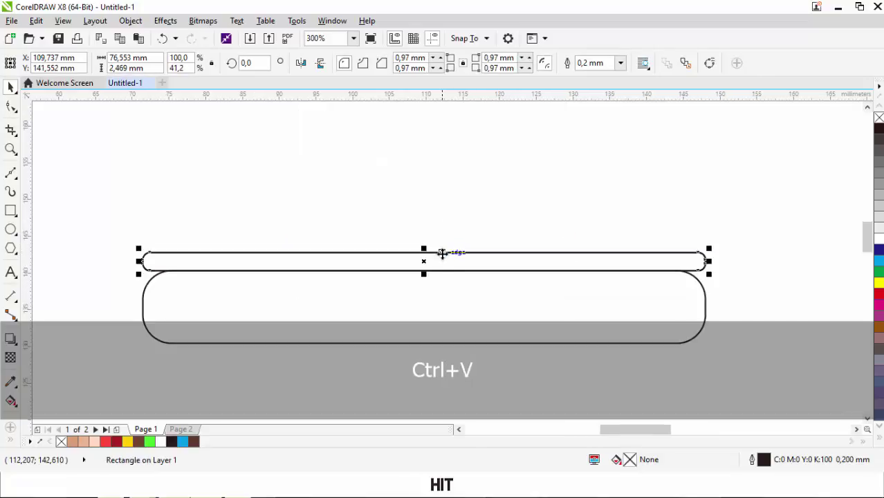
{"action": "left_click_drag", "start_coordinate": [424, 255], "coordinate": [423, 233]}
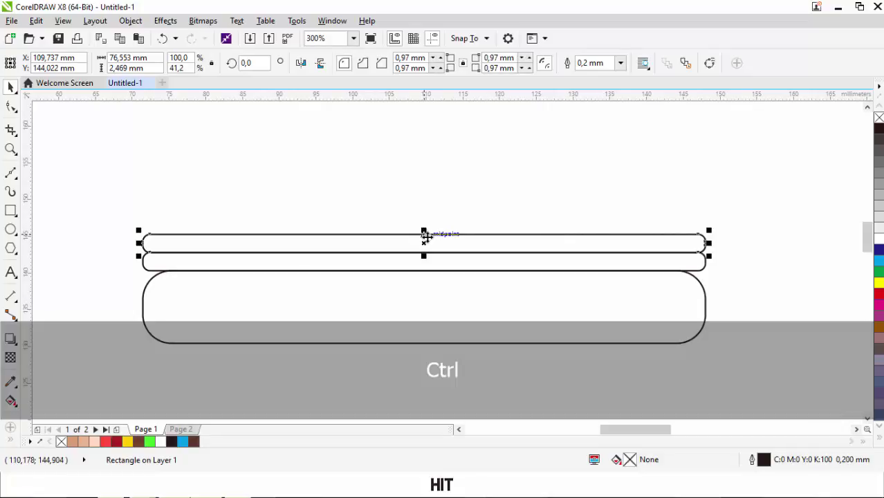
Step: Duplicate the upper thin bar and stretch the copy to about 8.3 mm high directly on top of it
{"action": "key", "text": "ctrl+c"}
{"action": "key", "text": "ctrl+v"}
{"action": "left_click_drag", "start_coordinate": [424, 236], "coordinate": [430, 176]}
{"action": "scroll", "coordinate": [428, 175], "scroll_direction": "down", "scroll_amount": 1}
{"action": "scroll", "coordinate": [430, 157], "scroll_direction": "up", "scroll_amount": 1}
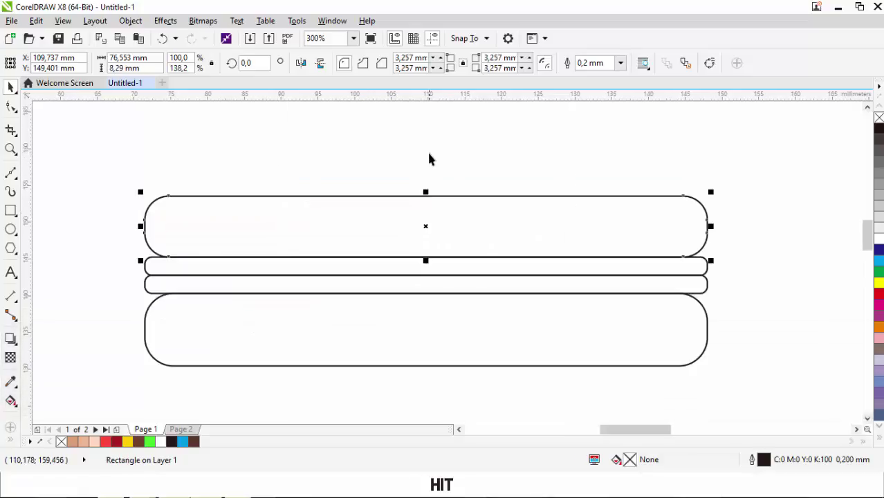
Step: Paste another thin bar about 2.5 mm high and set it directly on the 8.3 mm bar
{"action": "key", "text": "ctrl+v"}
{"action": "left_click_drag", "start_coordinate": [425, 236], "coordinate": [426, 178]}
{"action": "scroll", "coordinate": [425, 178], "scroll_direction": "down", "scroll_amount": 2}
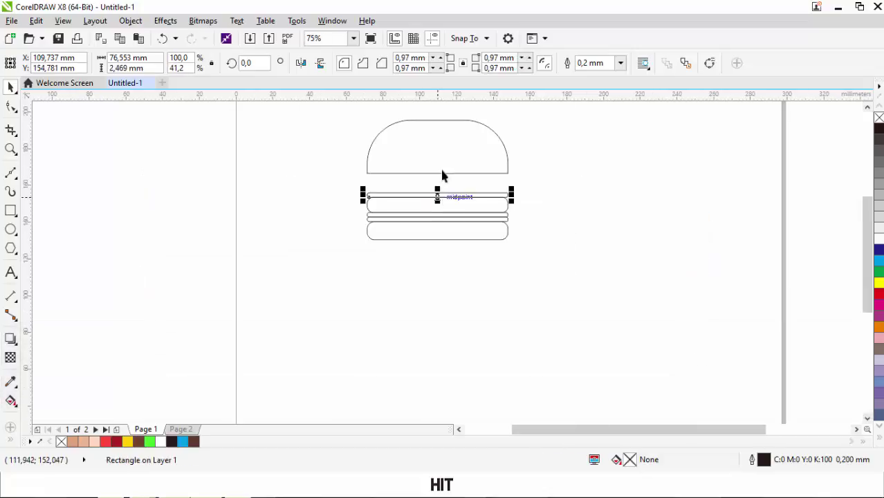
{"action": "scroll", "coordinate": [444, 176], "scroll_direction": "up", "scroll_amount": 1}
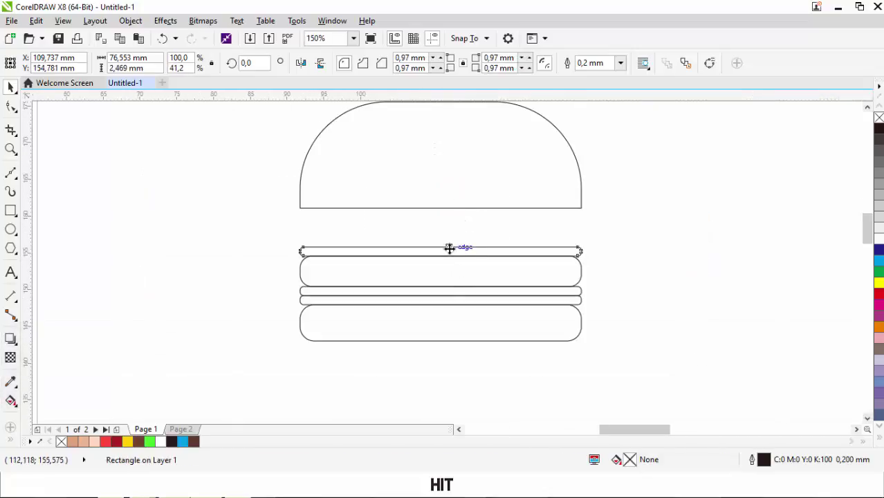
Step: Duplicate the topmost thin bar and make the copy about 3.8 mm high, resting directly above it
{"action": "scroll", "coordinate": [449, 247], "scroll_direction": "up", "scroll_amount": 1}
{"action": "key", "text": "ctrl+c"}
{"action": "key", "text": "ctrl+v"}
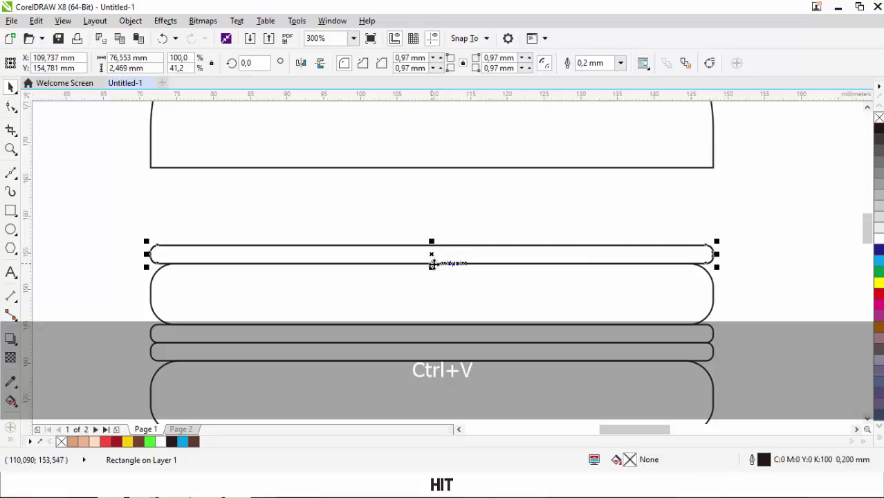
{"action": "left_click_drag", "start_coordinate": [431, 263], "coordinate": [443, 217]}
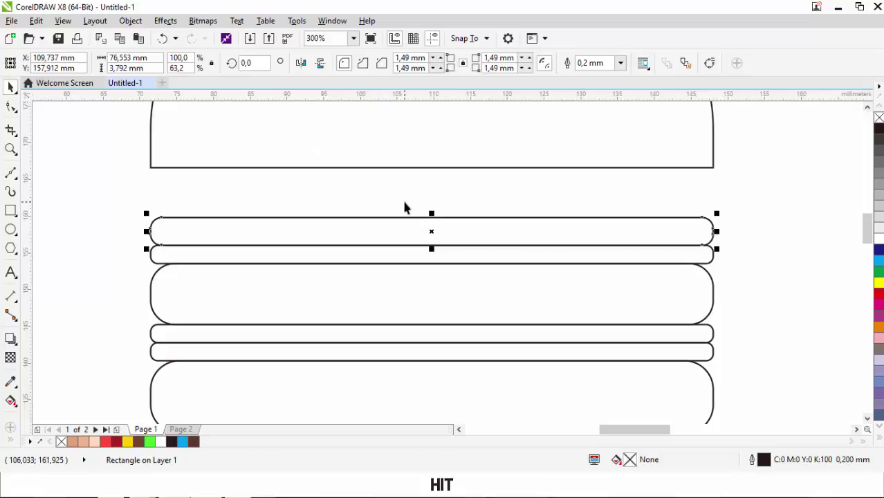
Step: Stack two more thin bars, each about 2.5 mm high, above the 3.8 mm bar
{"action": "scroll", "coordinate": [406, 208], "scroll_direction": "down", "scroll_amount": 1}
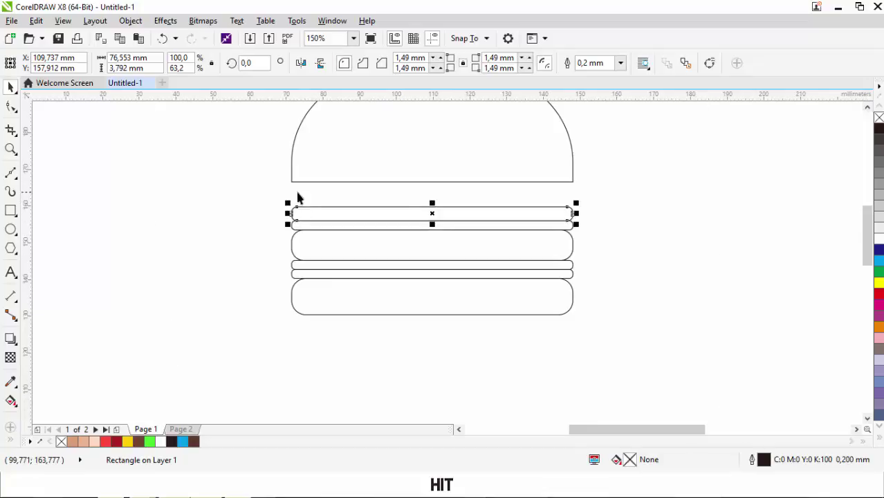
{"action": "scroll", "coordinate": [296, 198], "scroll_direction": "up", "scroll_amount": 1}
{"action": "key", "text": "ctrl+v"}
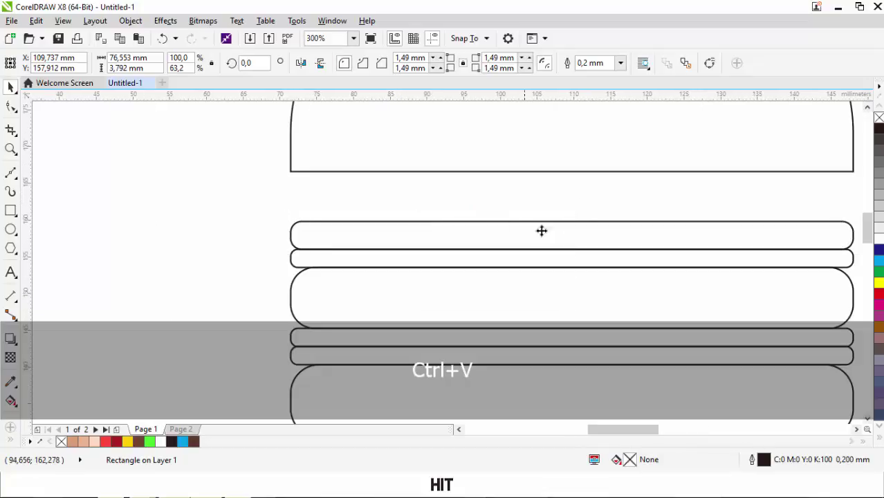
{"action": "left_click_drag", "start_coordinate": [572, 236], "coordinate": [578, 197]}
{"action": "key", "text": "ctrl+c"}
{"action": "key", "text": "ctrl+v"}
{"action": "scroll", "coordinate": [503, 221], "scroll_direction": "down", "scroll_amount": 2}
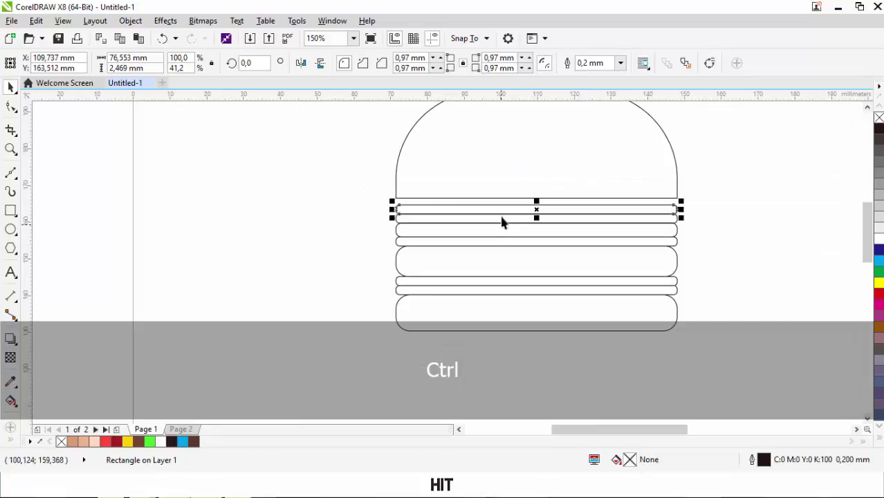
Step: Duplicate the topmost thin bar once more and place the copy directly above it, at the dome's base
{"action": "scroll", "coordinate": [534, 194], "scroll_direction": "up", "scroll_amount": 2}
{"action": "key", "text": "ctrl+c"}
{"action": "key", "text": "ctrl+v"}
{"action": "mouse_move", "coordinate": [542, 248]}
{"action": "left_mouse_down"}
{"action": "mouse_move", "coordinate": [550, 233]}
{"action": "mouse_move", "coordinate": [551, 242]}
{"action": "left_mouse_up"}
Step: Move the dome up slightly so that its flat base rests on the topmost thin bar
{"action": "left_click", "coordinate": [550, 181]}
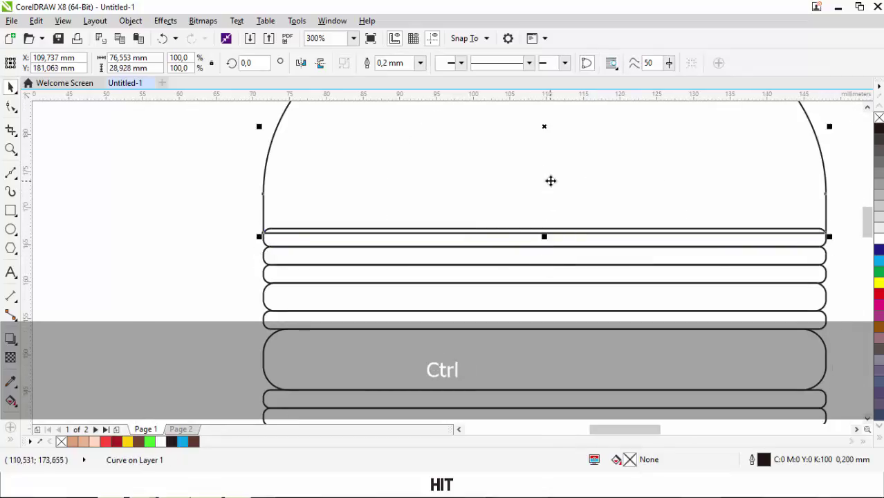
{"action": "left_click_drag", "start_coordinate": [544, 127], "coordinate": [545, 123]}
{"action": "scroll", "coordinate": [545, 123], "scroll_direction": "down", "scroll_amount": 2}
{"action": "left_click", "coordinate": [531, 178]}
{"action": "scroll", "coordinate": [531, 178], "scroll_direction": "down", "scroll_amount": 2}
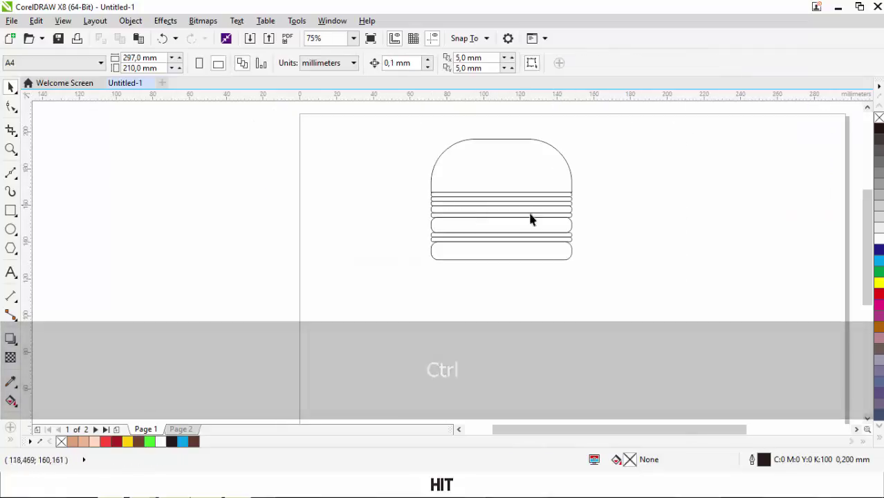
{"action": "scroll", "coordinate": [526, 189], "scroll_direction": "up", "scroll_amount": 1}
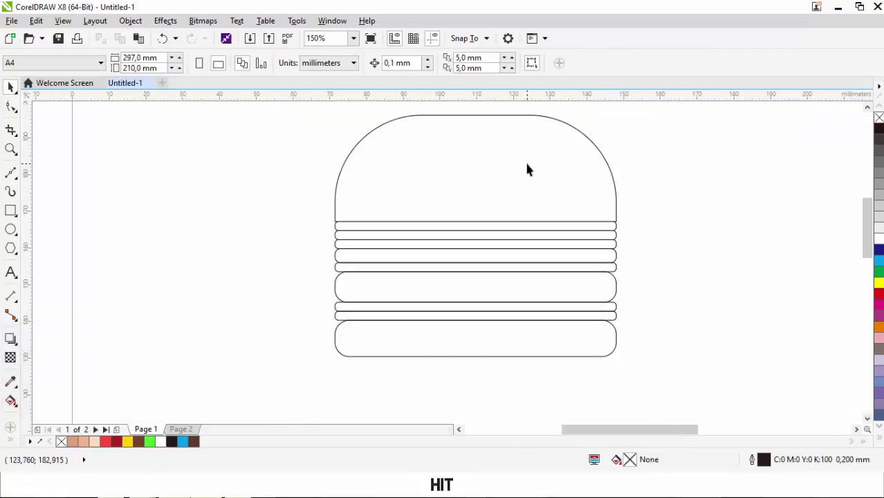
Step: Convert the thin bar above the patty to curves and pull its lower edge's midpoint down into a shallow V over the patty
{"action": "scroll", "coordinate": [490, 277], "scroll_direction": "up", "scroll_amount": 1}
{"action": "left_click", "coordinate": [475, 249]}
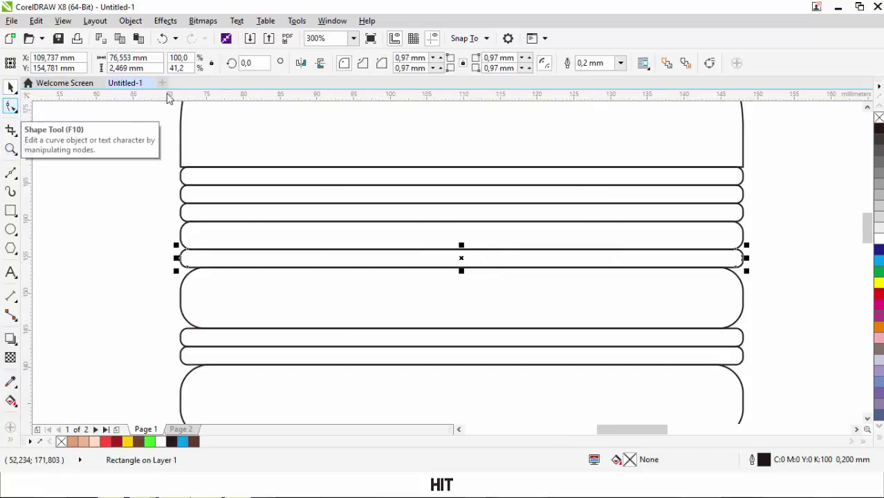
{"action": "left_click", "coordinate": [710, 63]}
{"action": "left_click", "coordinate": [11, 106]}
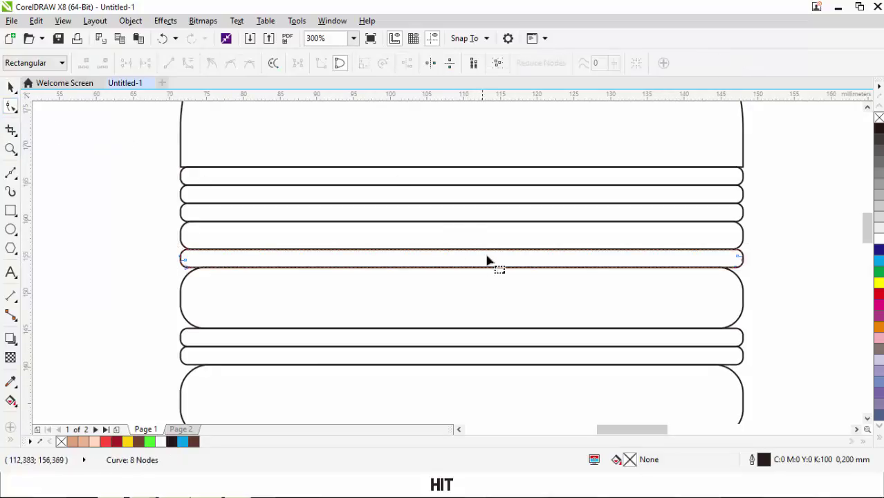
{"action": "left_click_drag", "start_coordinate": [464, 271], "coordinate": [467, 321]}
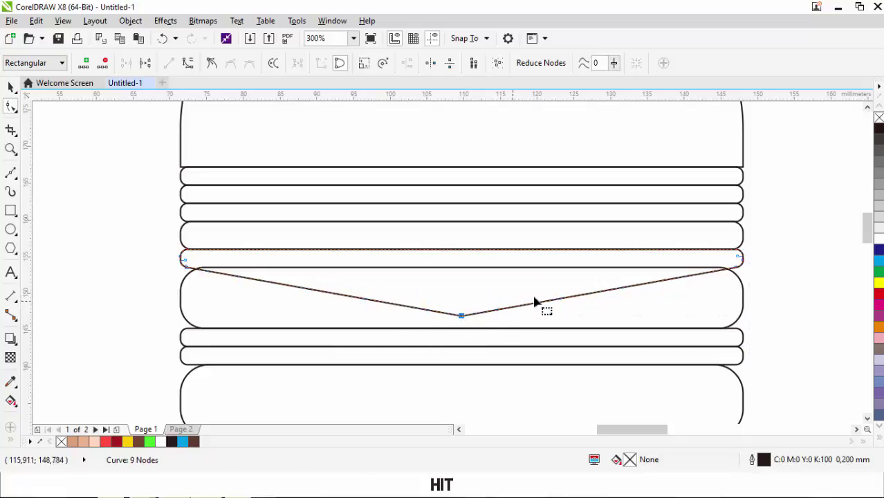
Step: Convert the V's right slope to a curve and bend its outer end so it leaves the bar's corner horizontally
{"action": "left_click", "coordinate": [586, 296]}
{"action": "right_click", "coordinate": [587, 295]}
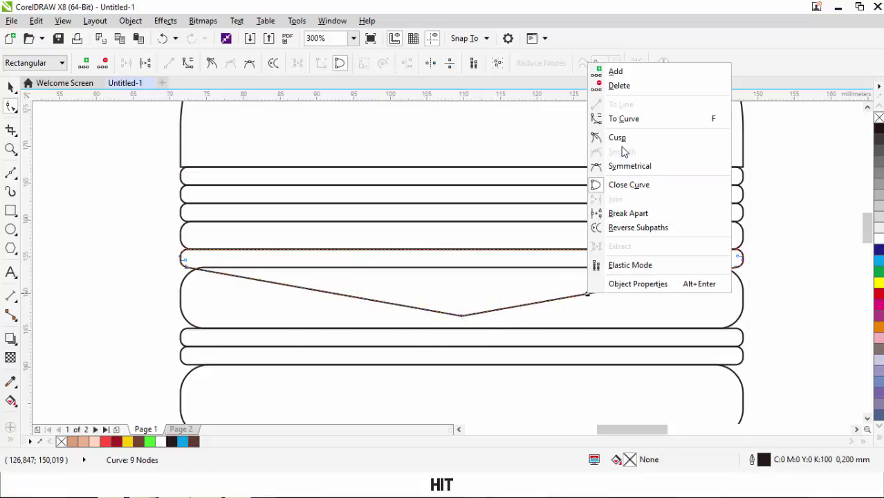
{"action": "left_click", "coordinate": [627, 119]}
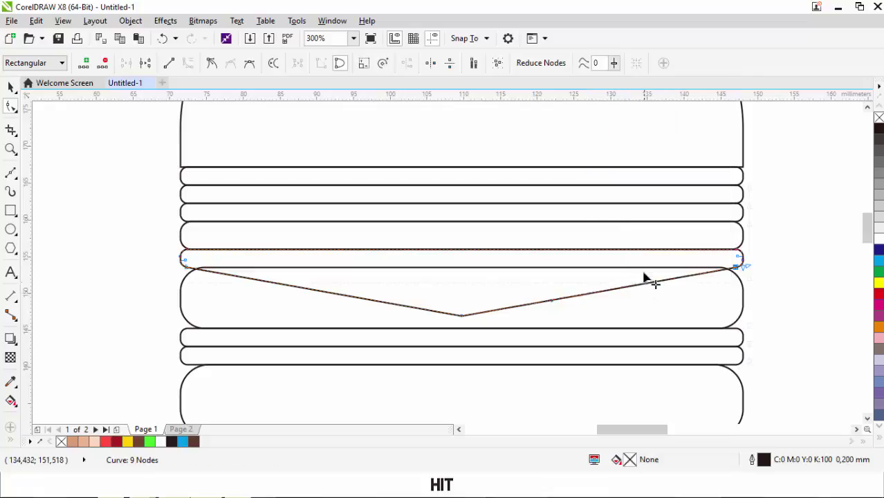
{"action": "left_click_drag", "start_coordinate": [647, 279], "coordinate": [590, 279]}
Step: Convert the V's left slope to a curve and bend its outer end to mirror the right side
{"action": "left_click", "coordinate": [306, 290]}
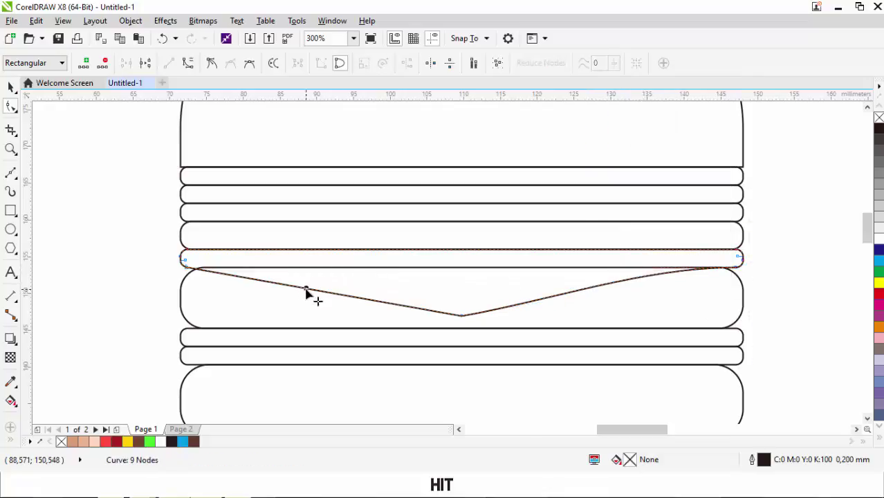
{"action": "right_click", "coordinate": [306, 292]}
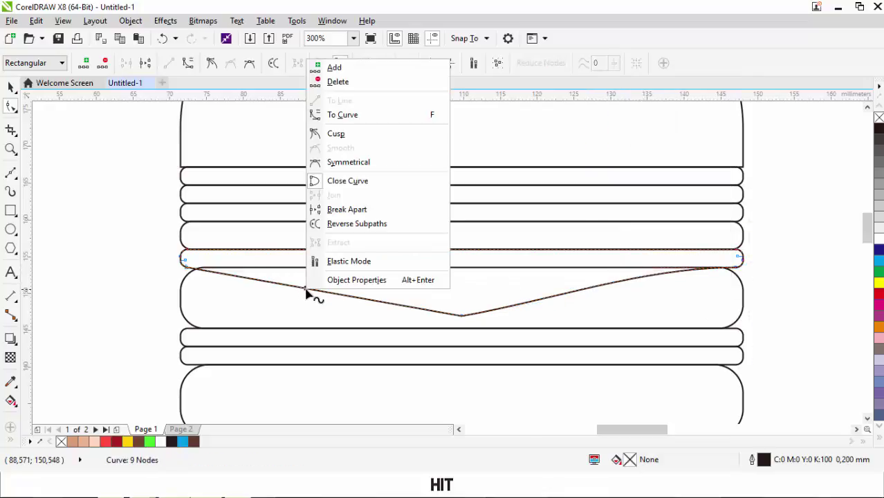
{"action": "left_click", "coordinate": [342, 115]}
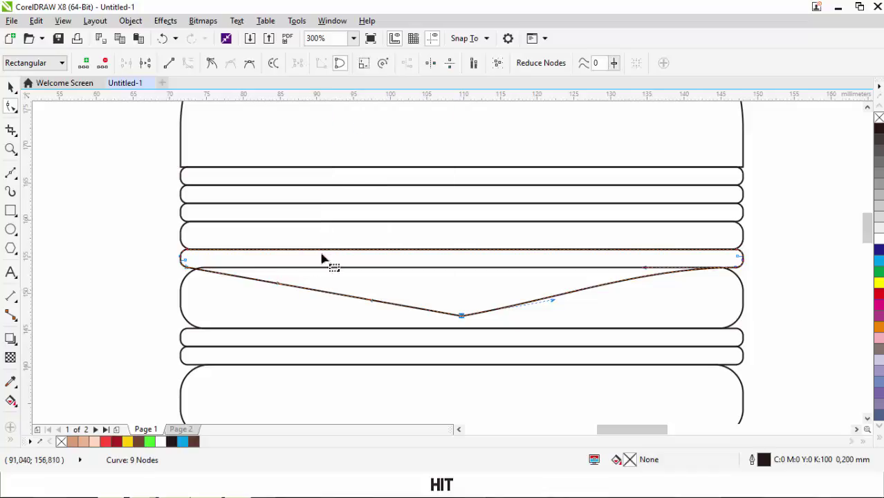
{"action": "left_click", "coordinate": [279, 283]}
{"action": "left_click", "coordinate": [188, 273]}
{"action": "left_click_drag", "start_coordinate": [276, 285], "coordinate": [283, 270]}
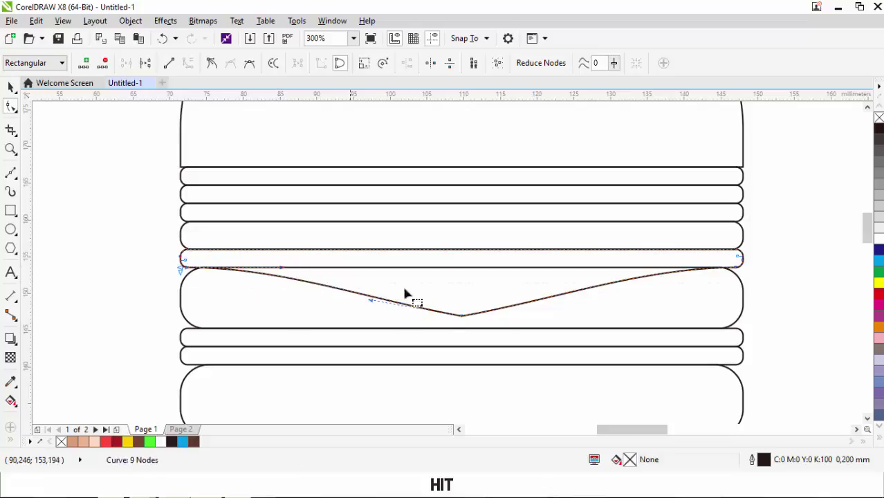
Step: Make the V's lowest node symmetrical so the cheese drips in a smooth curve
{"action": "left_click", "coordinate": [462, 316]}
{"action": "right_click", "coordinate": [461, 316]}
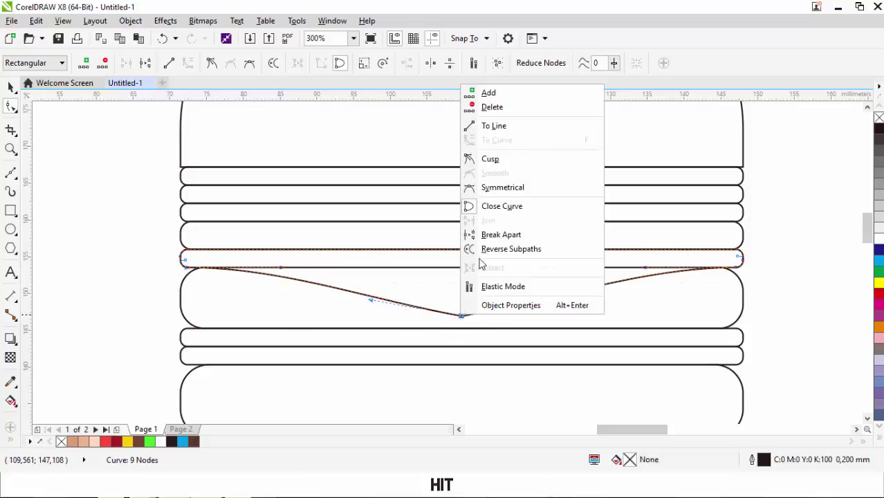
{"action": "left_click", "coordinate": [491, 193]}
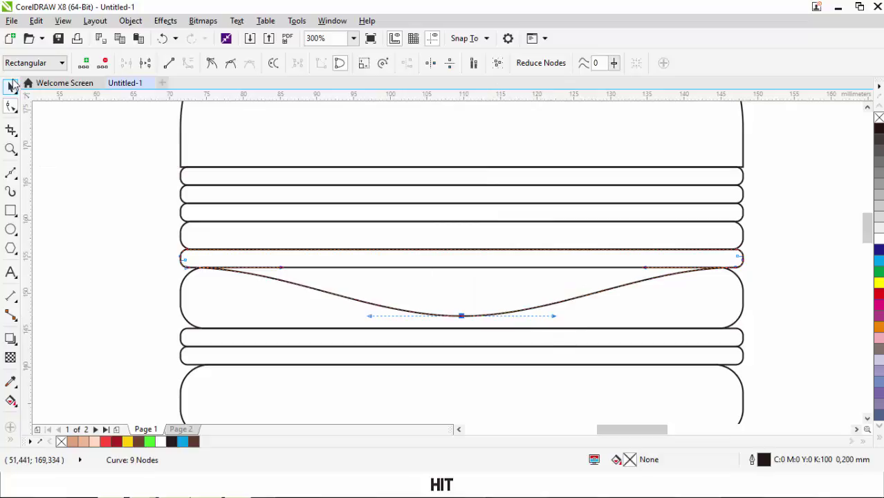
Step: Convert the second thin bar below the dome to curves for node editing
{"action": "left_click", "coordinate": [13, 84]}
{"action": "left_click", "coordinate": [300, 190]}
{"action": "left_click", "coordinate": [13, 109]}
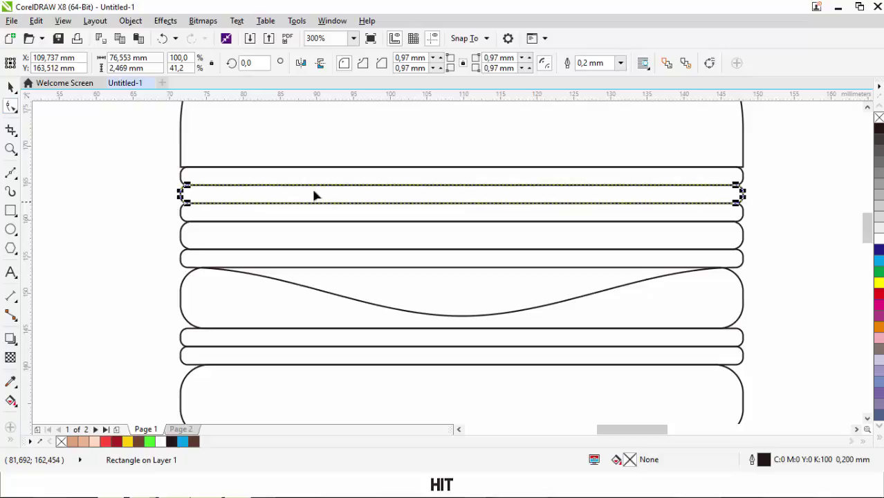
{"action": "left_click", "coordinate": [727, 62]}
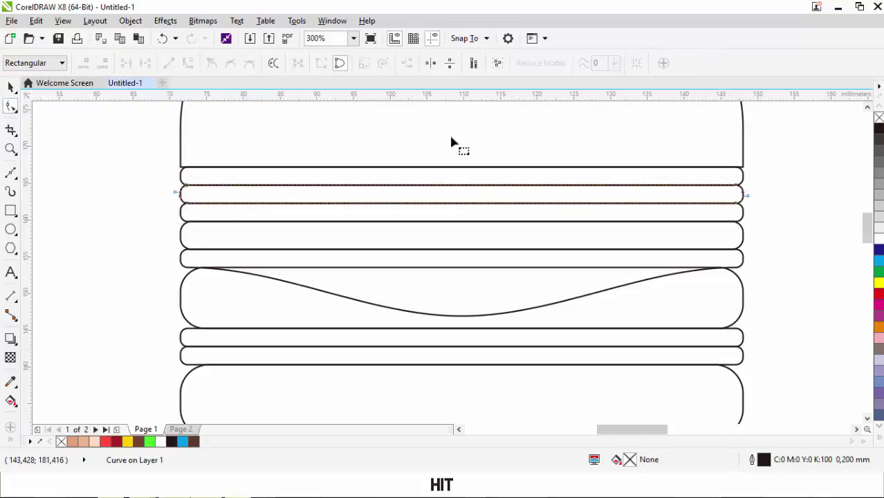
Step: Add nine roughly evenly spaced nodes along the lower edge of the second thin bar below the dome
{"action": "double_click", "coordinate": [241, 203]}
{"action": "double_click", "coordinate": [308, 204]}
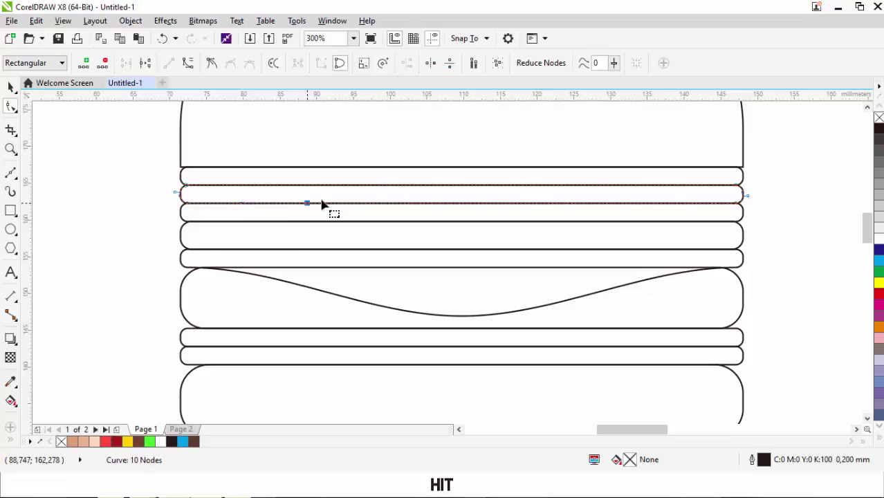
{"action": "double_click", "coordinate": [362, 203]}
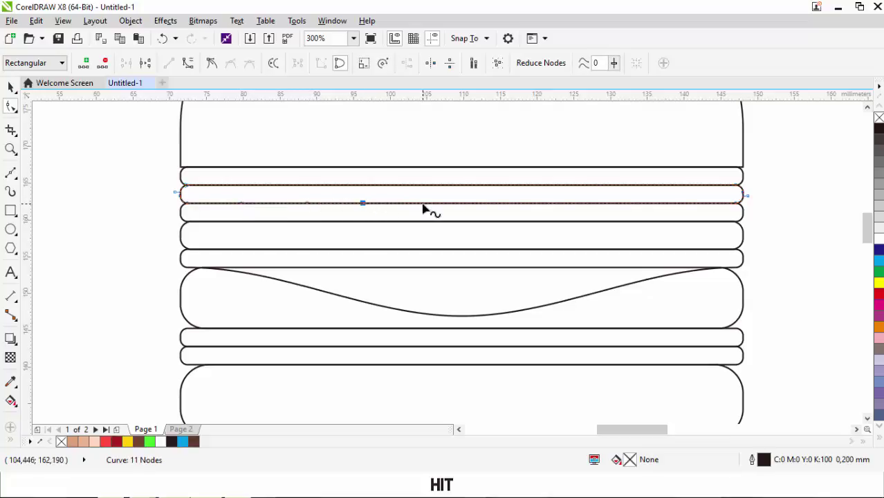
{"action": "double_click", "coordinate": [422, 203]}
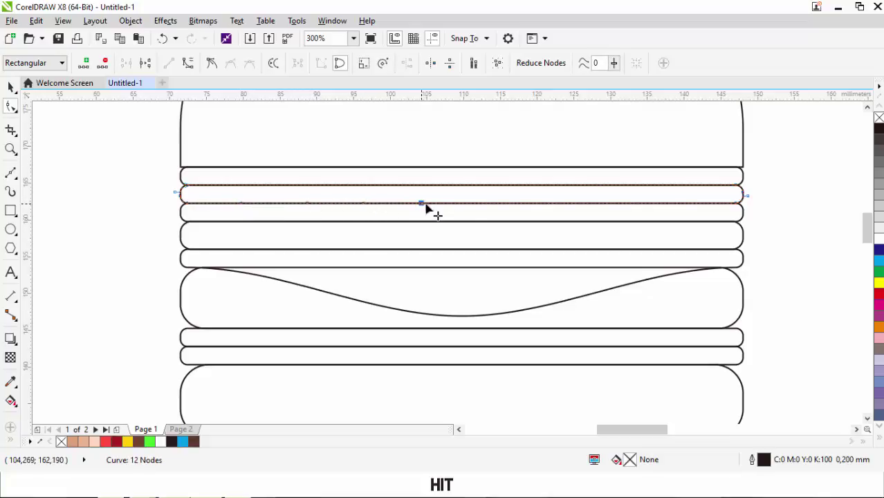
{"action": "double_click", "coordinate": [470, 203]}
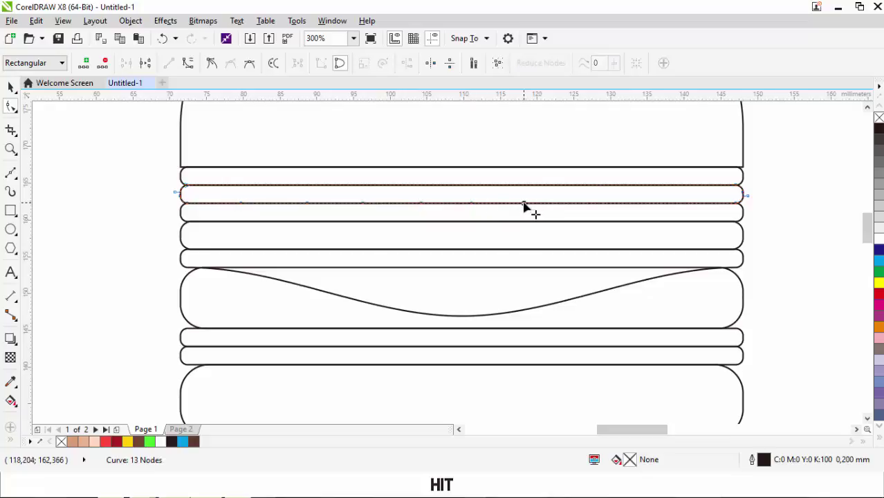
{"action": "double_click", "coordinate": [523, 203]}
{"action": "double_click", "coordinate": [578, 204]}
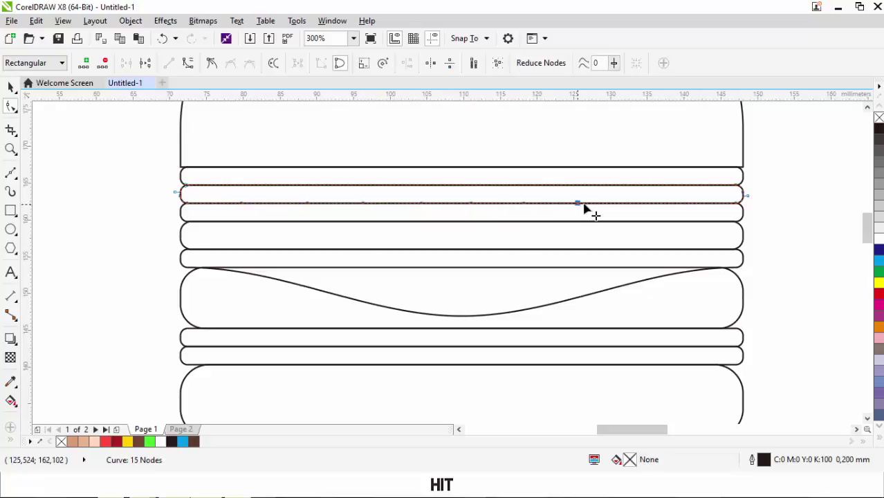
{"action": "double_click", "coordinate": [630, 203]}
{"action": "left_click", "coordinate": [698, 206]}
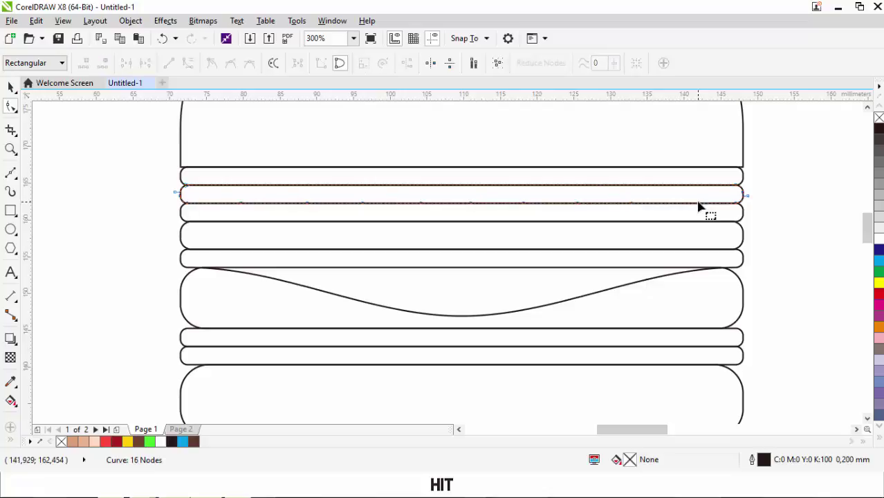
{"action": "double_click", "coordinate": [698, 204]}
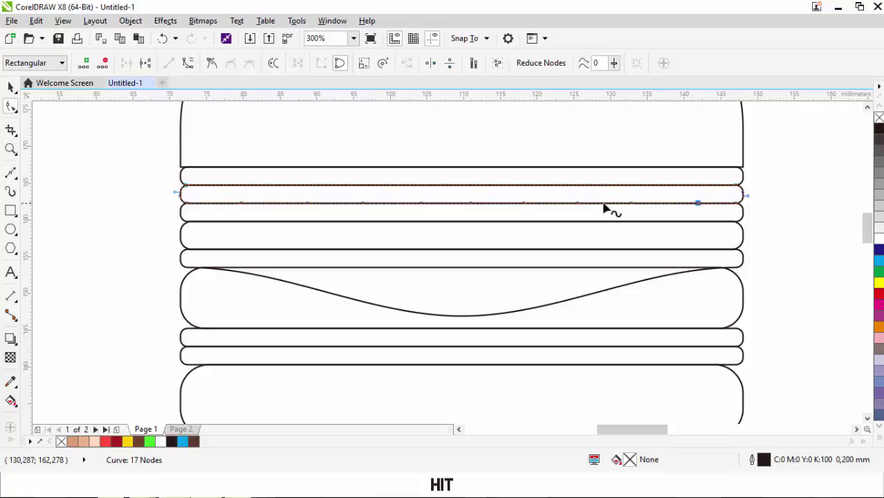
Step: Select every other added node, starting with the outermost ones, and move them down slightly to form a zigzag lower edge
{"action": "key", "text": "ctrl"}
{"action": "left_click", "coordinate": [471, 203], "text": "ctrl"}
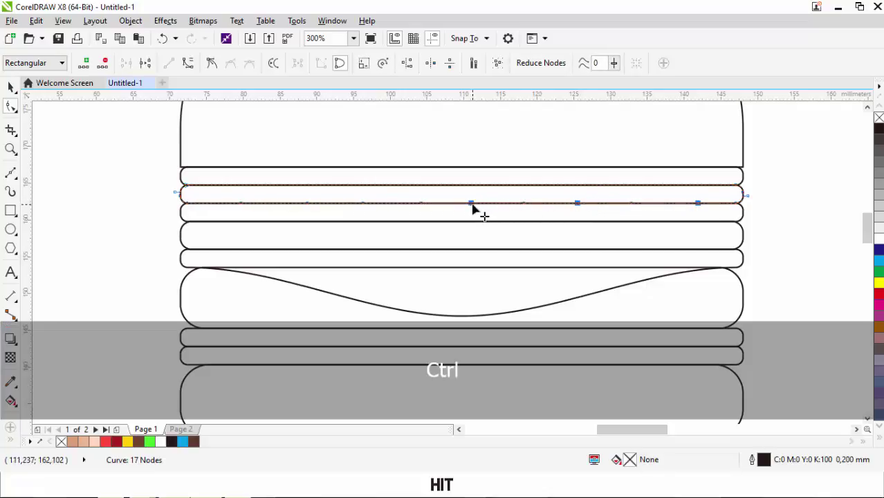
{"action": "left_click", "coordinate": [362, 203], "text": "ctrl"}
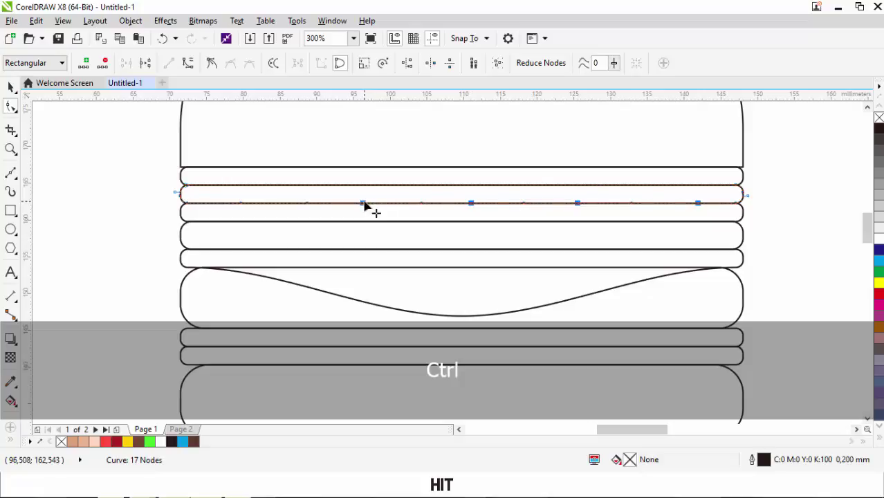
{"action": "left_click", "coordinate": [241, 203], "text": "ctrl"}
{"action": "mouse_move", "coordinate": [364, 205]}
{"action": "left_mouse_down"}
{"action": "mouse_move", "coordinate": [365, 214]}
{"action": "mouse_move", "coordinate": [379, 212]}
{"action": "left_mouse_up"}
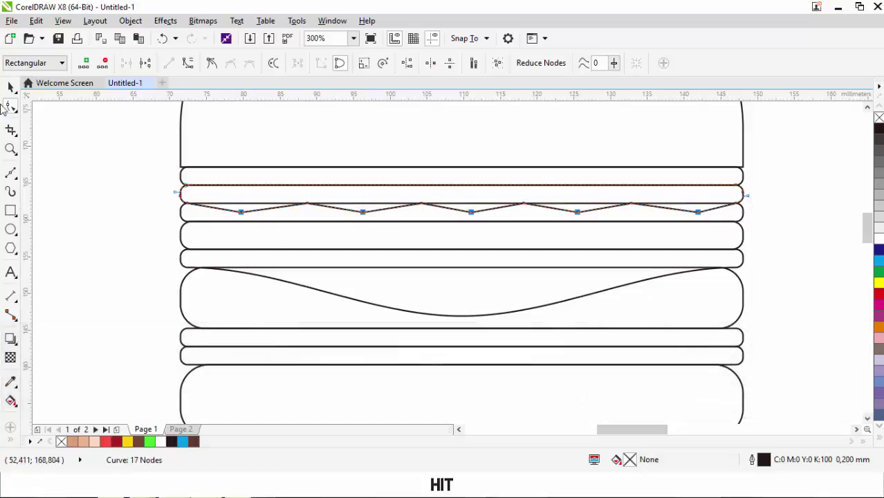
{"action": "left_click", "coordinate": [11, 86]}
{"action": "key", "text": "Escape"}
Step: Sample the tan swatch with the Color Eyedropper and fill the dome and the thick bottom bun bar with it
{"action": "scroll", "coordinate": [463, 254], "scroll_direction": "down", "scroll_amount": 1}
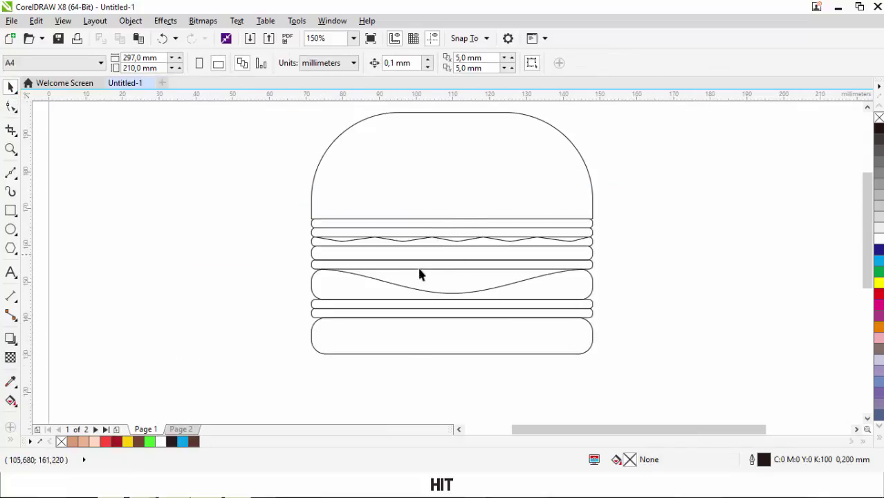
{"action": "scroll", "coordinate": [418, 265], "scroll_direction": "down", "scroll_amount": 1}
{"action": "scroll", "coordinate": [399, 170], "scroll_direction": "up", "scroll_amount": 1}
{"action": "scroll", "coordinate": [394, 173], "scroll_direction": "down", "scroll_amount": 1}
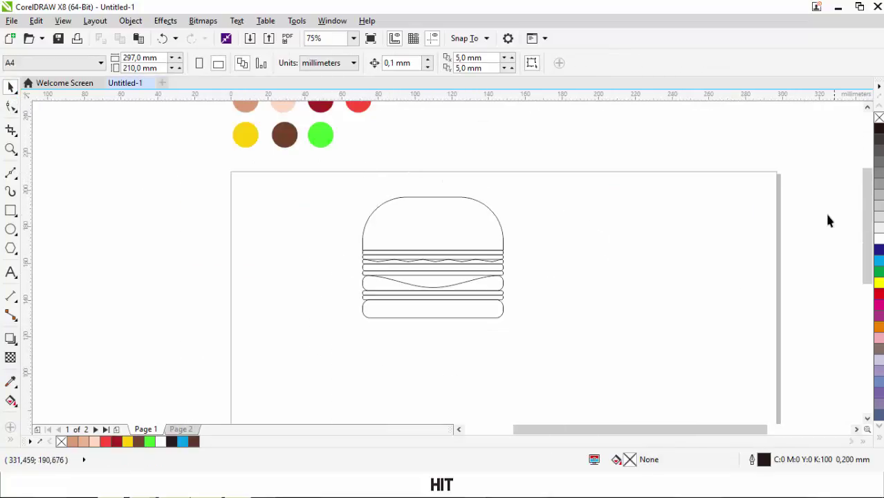
{"action": "left_click_drag", "start_coordinate": [869, 200], "coordinate": [869, 188]}
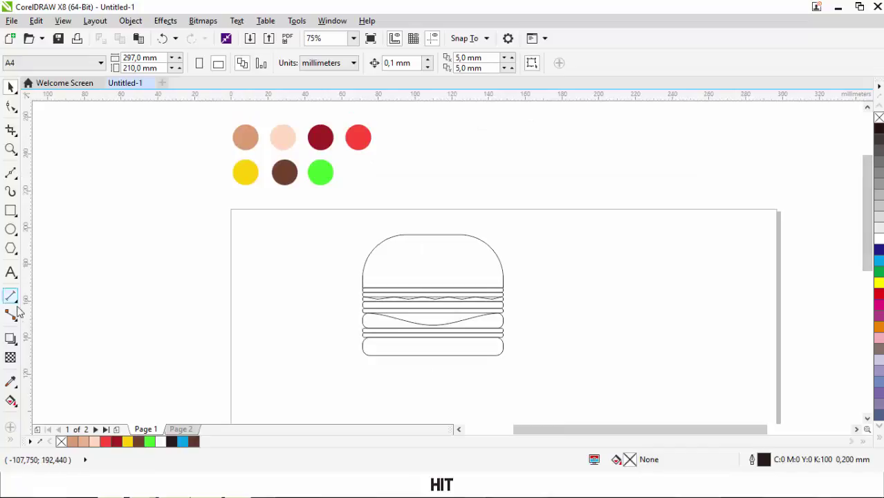
{"action": "left_click", "coordinate": [11, 381]}
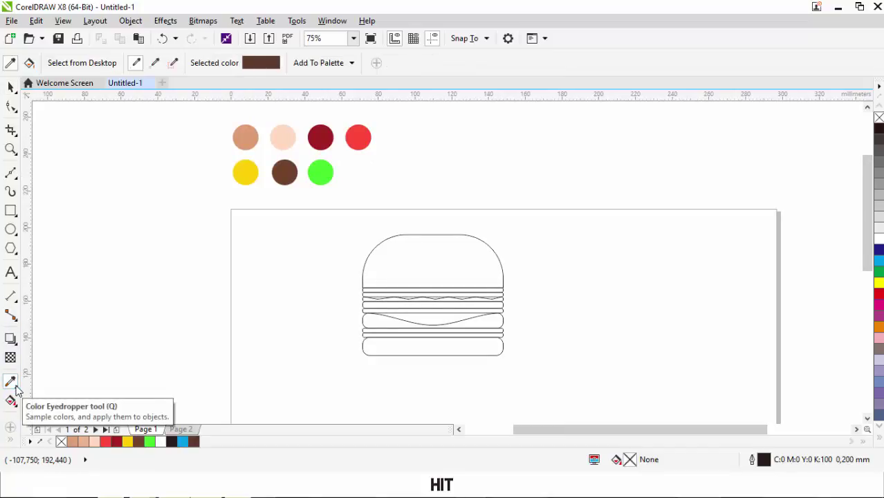
{"action": "left_click", "coordinate": [249, 137]}
{"action": "left_click", "coordinate": [404, 252]}
{"action": "scroll", "coordinate": [404, 314], "scroll_direction": "up", "scroll_amount": 2}
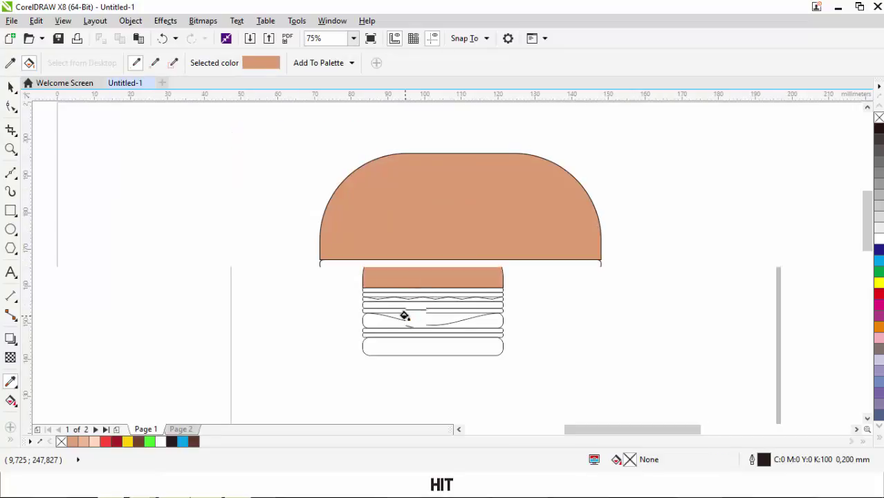
{"action": "left_click", "coordinate": [399, 363]}
Step: Sample the dark brown swatch and fill the thick patty bar with it
{"action": "scroll", "coordinate": [381, 325], "scroll_direction": "down", "scroll_amount": 2}
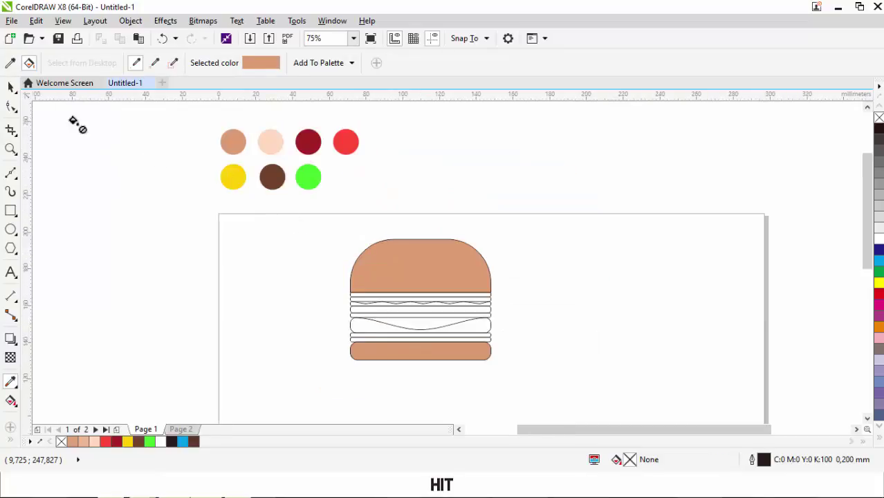
{"action": "left_click", "coordinate": [12, 63]}
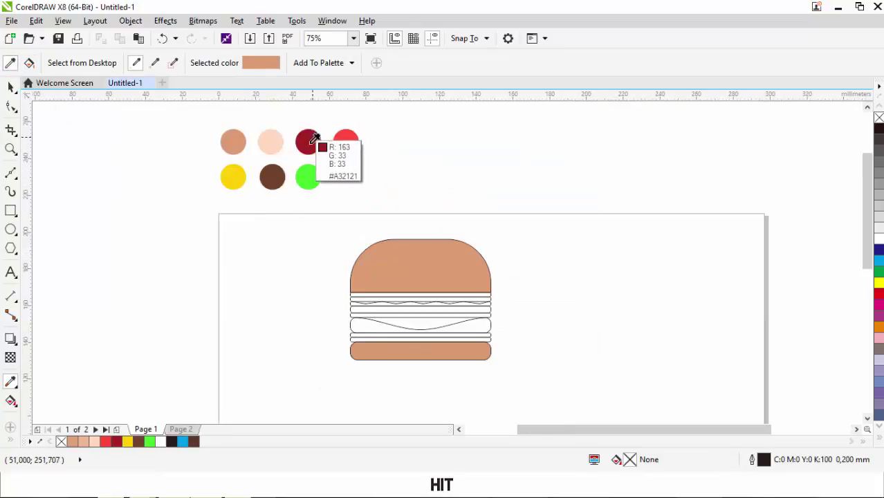
{"action": "left_click", "coordinate": [280, 177]}
{"action": "scroll", "coordinate": [353, 308], "scroll_direction": "up", "scroll_amount": 2}
{"action": "left_click", "coordinate": [363, 329]}
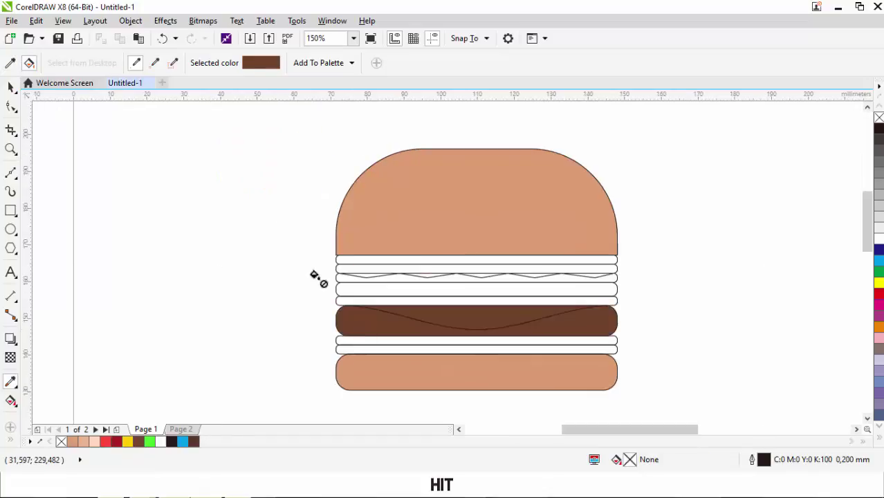
Step: Sample the yellow swatch and fill the dripping cheese shape and the thin bar directly beneath the dome with it
{"action": "scroll", "coordinate": [291, 256], "scroll_direction": "down", "scroll_amount": 2}
{"action": "left_click", "coordinate": [11, 63]}
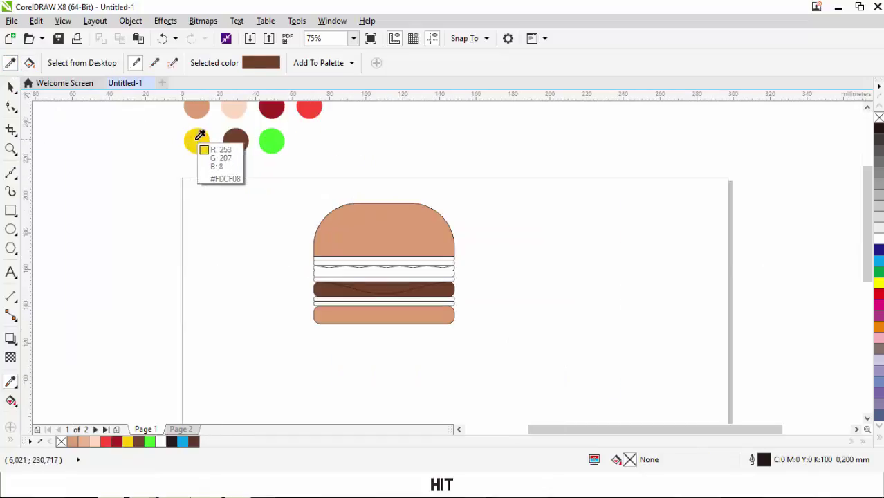
{"action": "left_click", "coordinate": [196, 141]}
{"action": "scroll", "coordinate": [369, 276], "scroll_direction": "up", "scroll_amount": 2}
{"action": "scroll", "coordinate": [368, 281], "scroll_direction": "up", "scroll_amount": 4}
{"action": "left_click", "coordinate": [367, 280]}
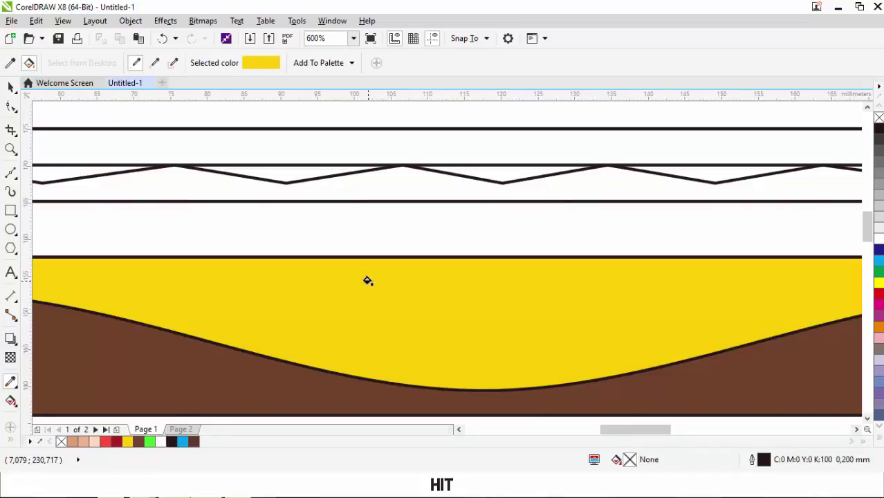
{"action": "scroll", "coordinate": [367, 280], "scroll_direction": "down", "scroll_amount": 2}
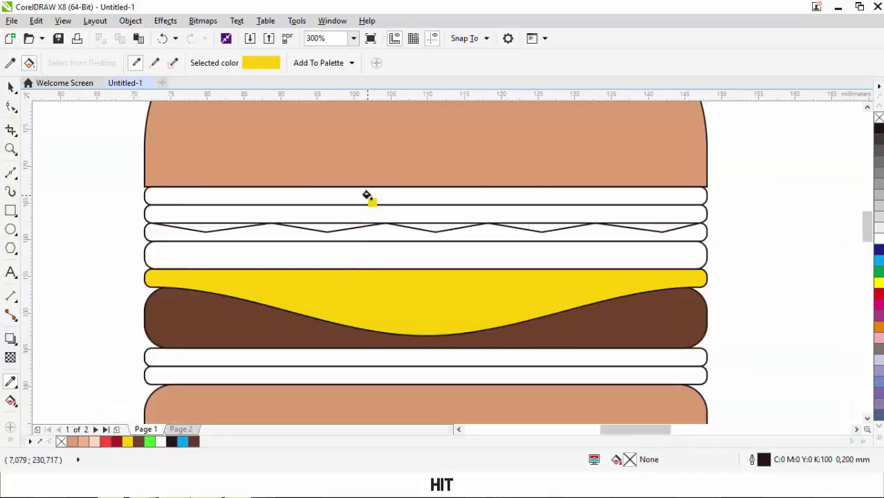
{"action": "left_click", "coordinate": [367, 196]}
{"action": "scroll", "coordinate": [375, 286], "scroll_direction": "down", "scroll_amount": 3}
{"action": "scroll", "coordinate": [374, 285], "scroll_direction": "up", "scroll_amount": 3}
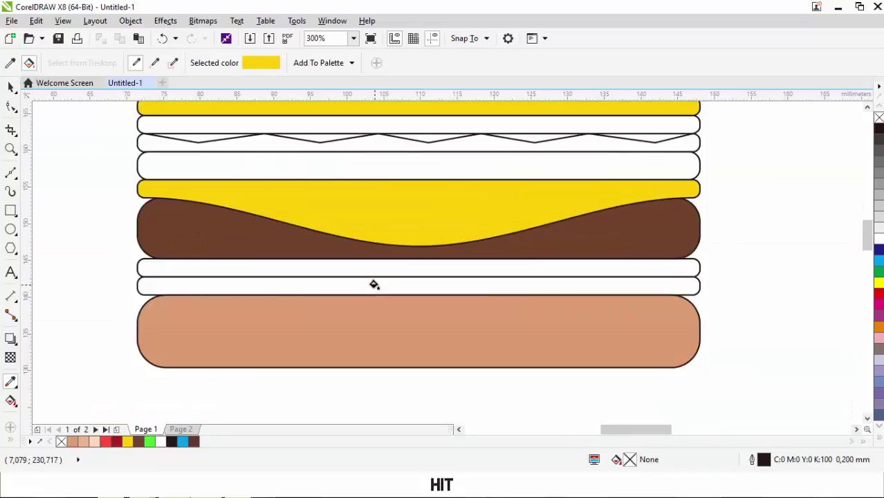
Step: Fill the thin bar directly above the bottom bun with the sampled yellow
{"action": "left_click", "coordinate": [374, 285]}
{"action": "scroll", "coordinate": [374, 285], "scroll_direction": "down", "scroll_amount": 4}
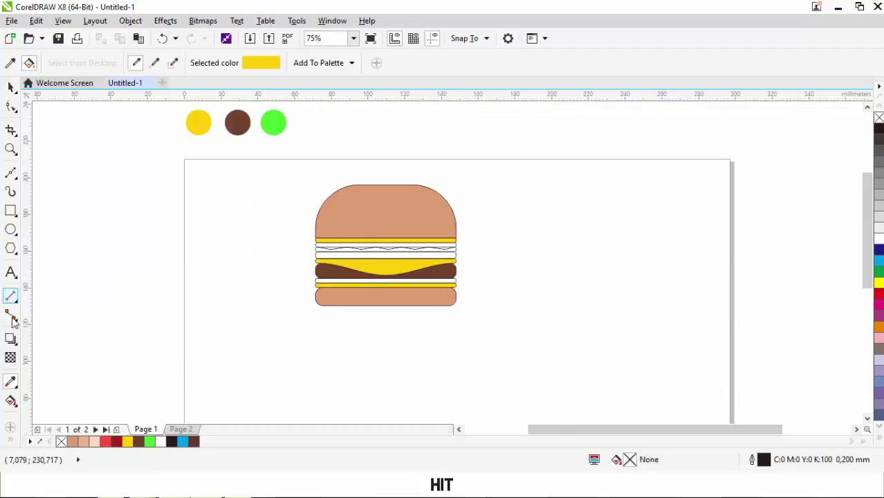
Step: Sample the dark red swatch and fill the thin bar behind the zigzag edge with it
{"action": "left_click", "coordinate": [10, 63]}
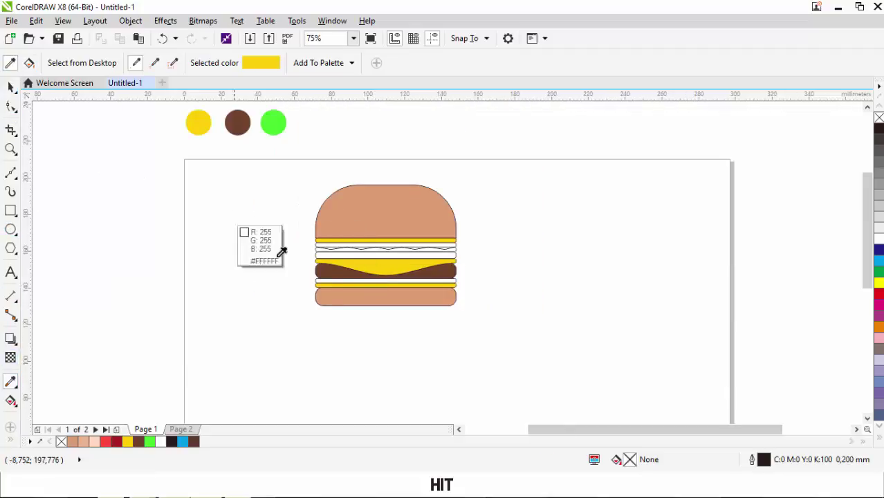
{"action": "scroll", "coordinate": [280, 221], "scroll_direction": "down", "scroll_amount": 2}
{"action": "scroll", "coordinate": [284, 228], "scroll_direction": "up", "scroll_amount": 4}
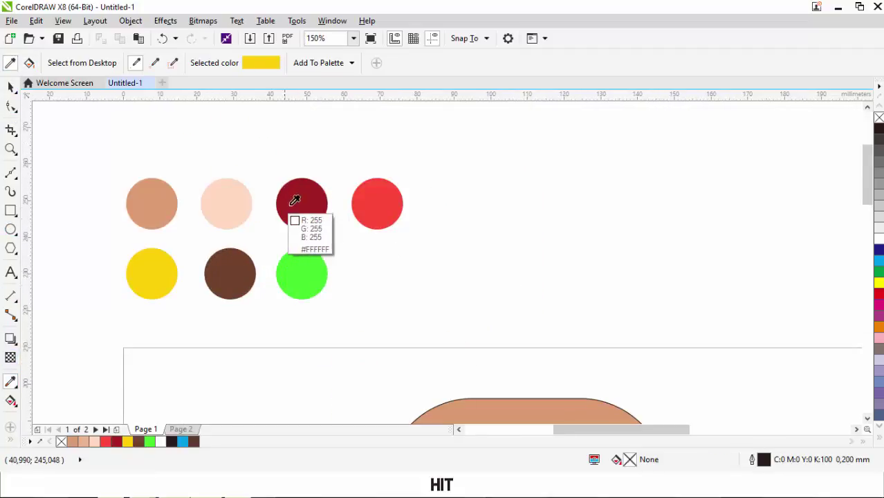
{"action": "left_click", "coordinate": [317, 191]}
{"action": "scroll", "coordinate": [309, 196], "scroll_direction": "down", "scroll_amount": 2}
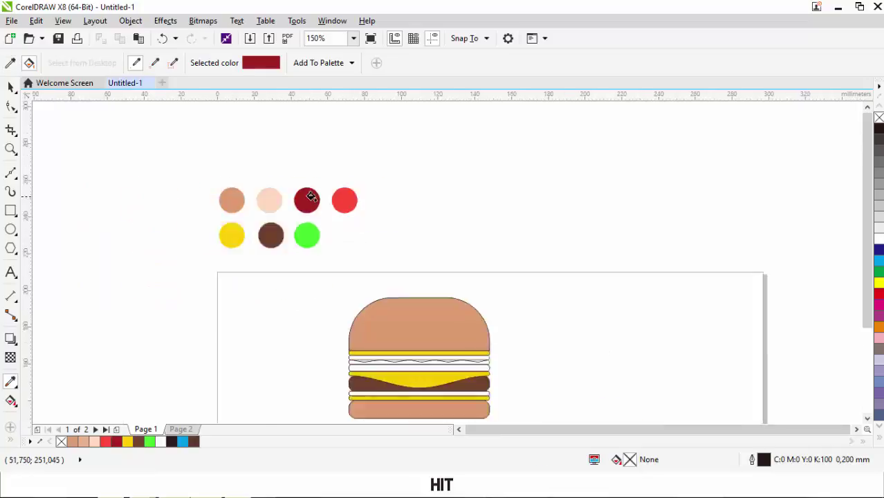
{"action": "scroll", "coordinate": [335, 259], "scroll_direction": "up", "scroll_amount": 3}
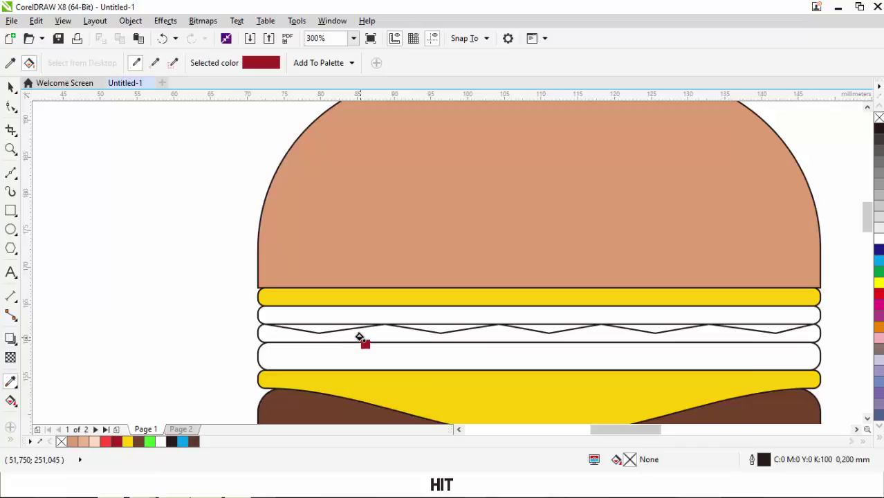
{"action": "left_click", "coordinate": [360, 337]}
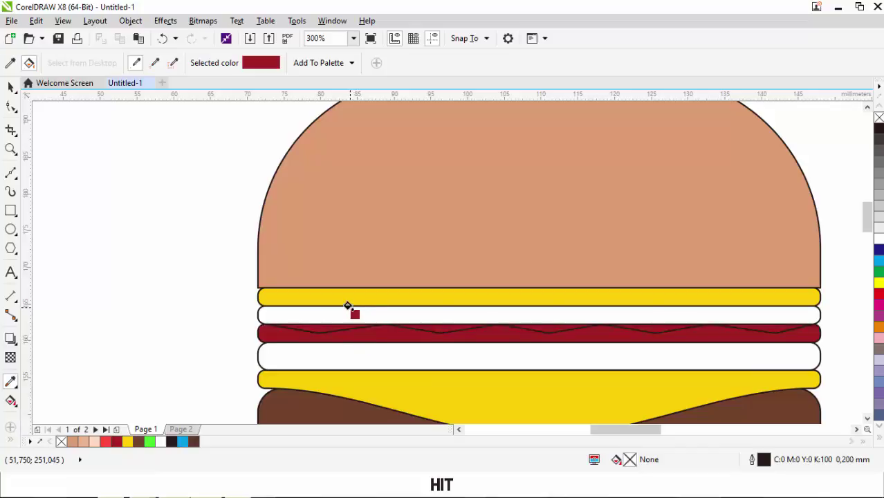
Step: Sample the yellow swatch and fill the thin bar behind the zigzag edge with it
{"action": "scroll", "coordinate": [347, 306], "scroll_direction": "down", "scroll_amount": 1}
{"action": "scroll", "coordinate": [284, 249], "scroll_direction": "down", "scroll_amount": 1}
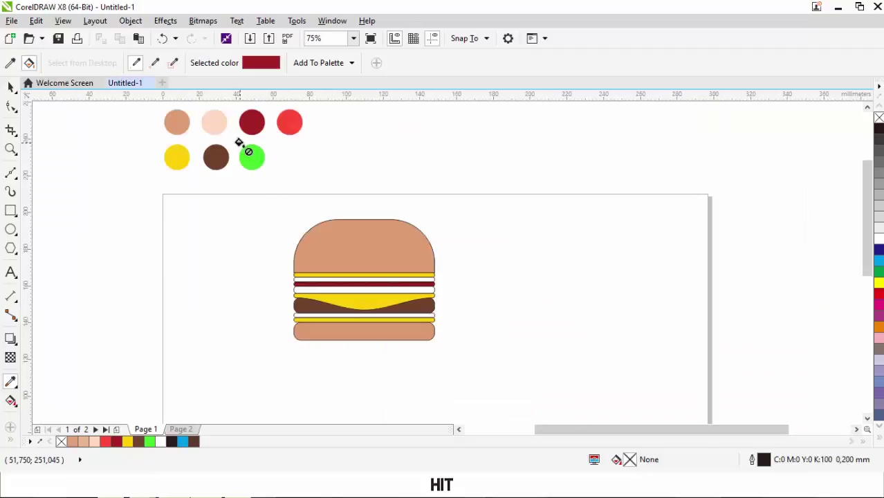
{"action": "left_click", "coordinate": [11, 63]}
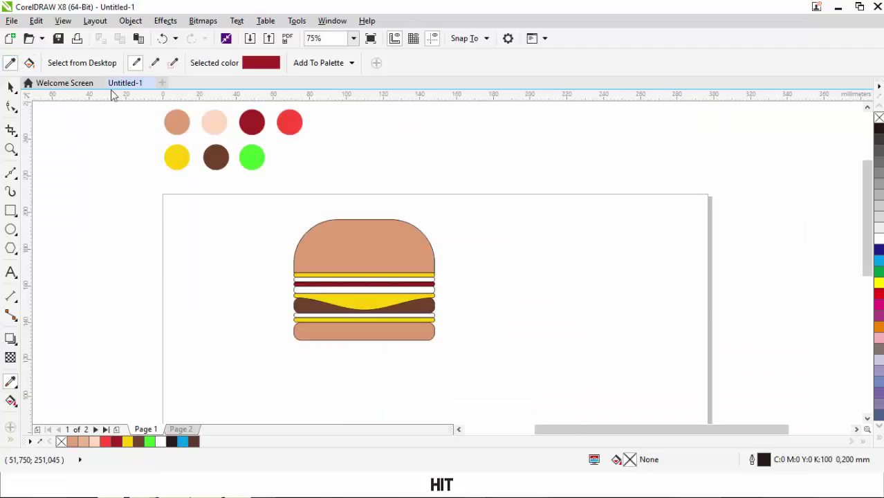
{"action": "left_click", "coordinate": [177, 156]}
{"action": "scroll", "coordinate": [345, 305], "scroll_direction": "up", "scroll_amount": 2}
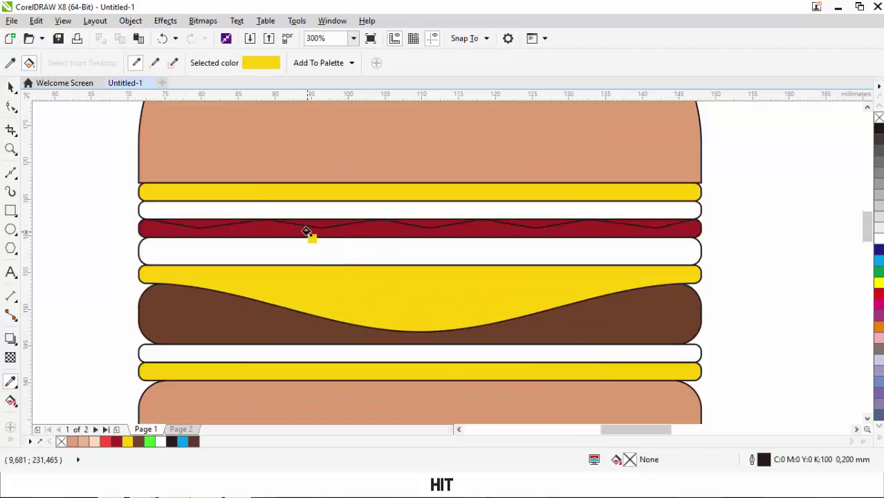
{"action": "left_click", "coordinate": [306, 231]}
Step: Delete the thin yellow bar lying behind the zigzag edge
{"action": "scroll", "coordinate": [341, 252], "scroll_direction": "down", "scroll_amount": 2}
{"action": "scroll", "coordinate": [265, 261], "scroll_direction": "down", "scroll_amount": 1}
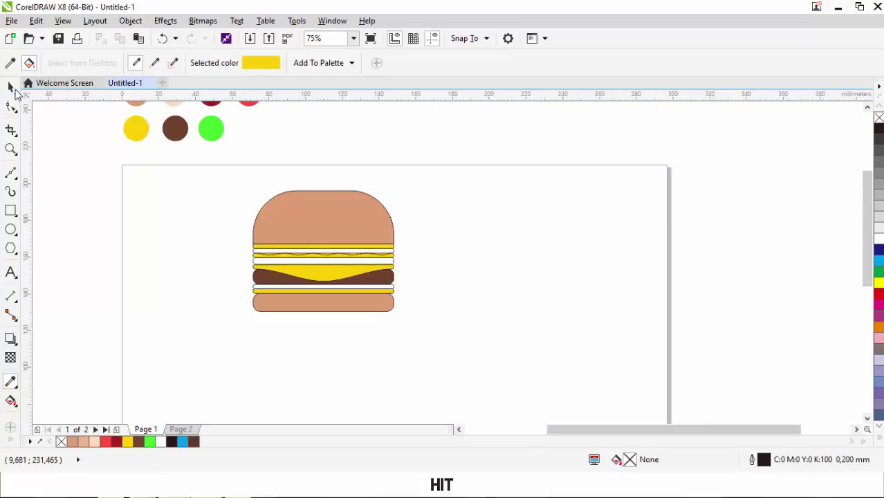
{"action": "left_click", "coordinate": [11, 86]}
{"action": "scroll", "coordinate": [338, 277], "scroll_direction": "up", "scroll_amount": 1}
{"action": "left_click", "coordinate": [331, 243]}
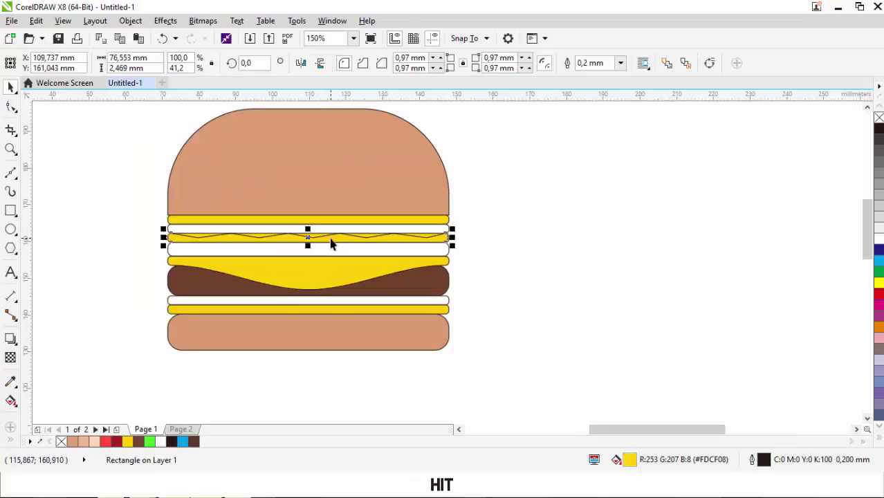
{"action": "key", "text": "Delete"}
Step: Select the dome, the yellow bar beneath it and the zigzag shape, and move them down to close the gap above the unfilled bar
{"action": "scroll", "coordinate": [440, 282], "scroll_direction": "down", "scroll_amount": 1}
{"action": "scroll", "coordinate": [296, 211], "scroll_direction": "up", "scroll_amount": 1}
{"action": "left_click_drag", "start_coordinate": [284, 168], "coordinate": [645, 322]}
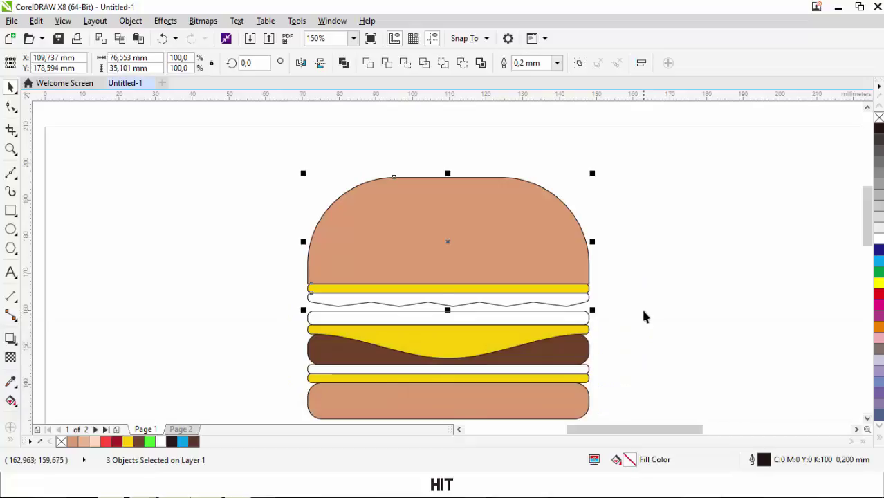
{"action": "key", "text": "Down"}
{"action": "key", "text": "Down"}
{"action": "key", "text": "Down"}
{"action": "key", "text": "Down"}
{"action": "key", "text": "Down"}
{"action": "key", "text": "Down"}
{"action": "key", "text": "Down"}
{"action": "key", "text": "Down"}
{"action": "key", "text": "Down"}
{"action": "key", "text": "Down"}
{"action": "key", "text": "Down"}
{"action": "key", "text": "Down"}
{"action": "key", "text": "Down"}
{"action": "key", "text": "Down"}
{"action": "key", "text": "Down"}
{"action": "key", "text": "Down"}
{"action": "key", "text": "Down"}
{"action": "key", "text": "Down"}
{"action": "key", "text": "Down"}
{"action": "key", "text": "Down"}
{"action": "key", "text": "Down"}
{"action": "key", "text": "Down"}
{"action": "key", "text": "Down"}
{"action": "key", "text": "Down"}
{"action": "key", "text": "Down"}
{"action": "key", "text": "Down"}
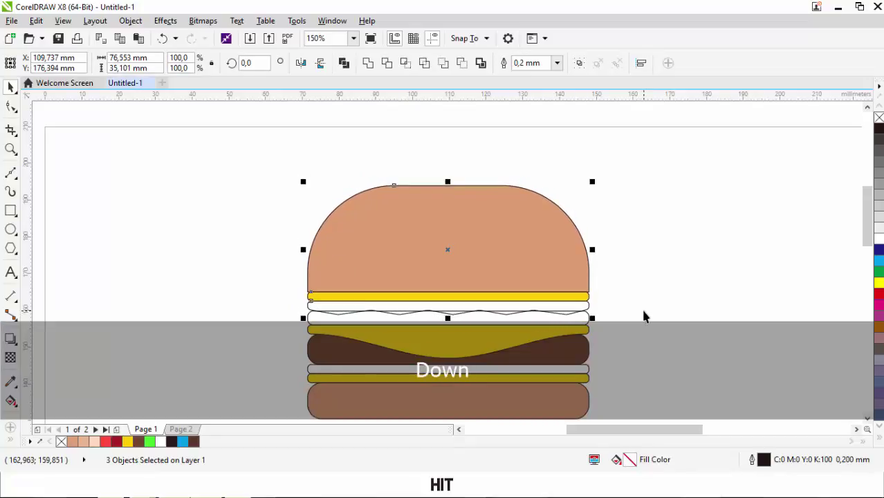
{"action": "left_click", "coordinate": [652, 299]}
Step: Sample the green swatch and fill the zigzag lettuce shape with it
{"action": "scroll", "coordinate": [484, 297], "scroll_direction": "down", "scroll_amount": 1}
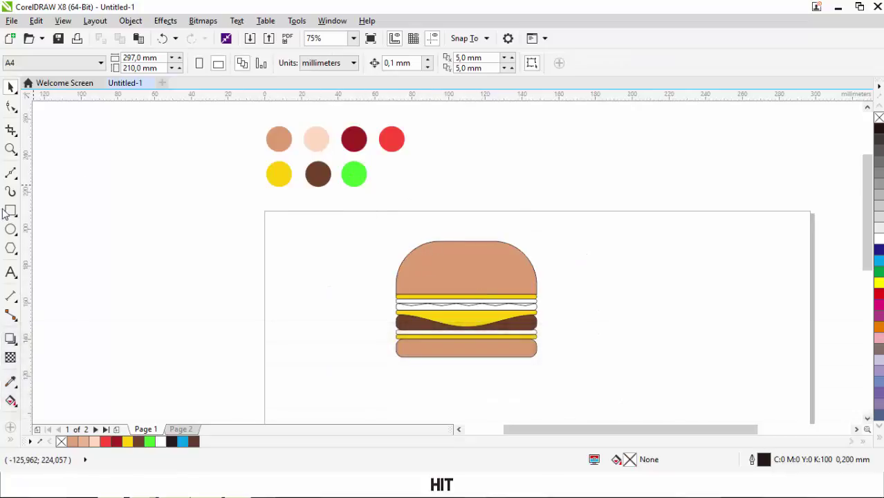
{"action": "left_click", "coordinate": [10, 382]}
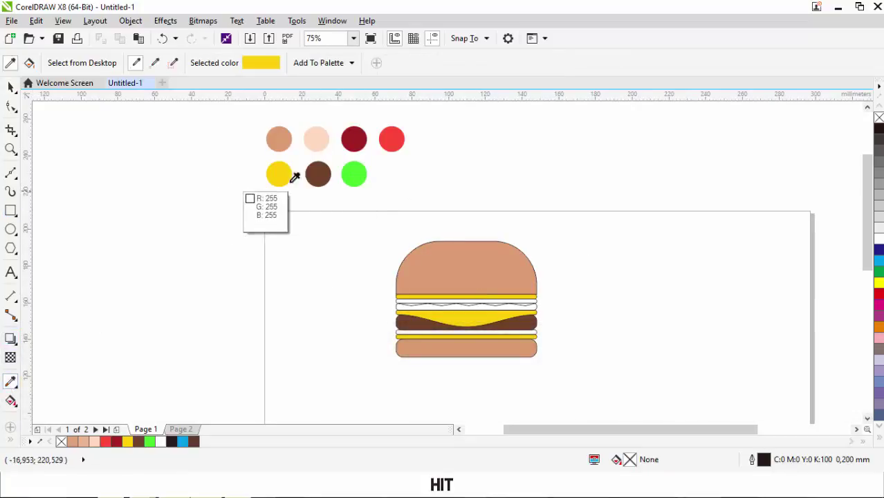
{"action": "left_click", "coordinate": [353, 174]}
{"action": "scroll", "coordinate": [445, 336], "scroll_direction": "up", "scroll_amount": 3}
{"action": "left_click", "coordinate": [417, 151]}
Step: Sample the dark red swatch and fill the bar directly beneath the lettuce with it
{"action": "scroll", "coordinate": [422, 255], "scroll_direction": "down", "scroll_amount": 2}
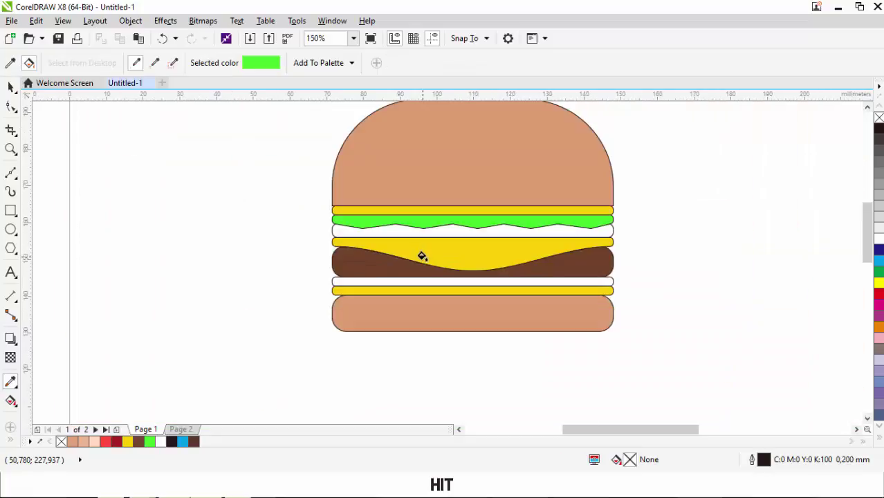
{"action": "left_click", "coordinate": [11, 381]}
{"action": "scroll", "coordinate": [348, 237], "scroll_direction": "down", "scroll_amount": 1}
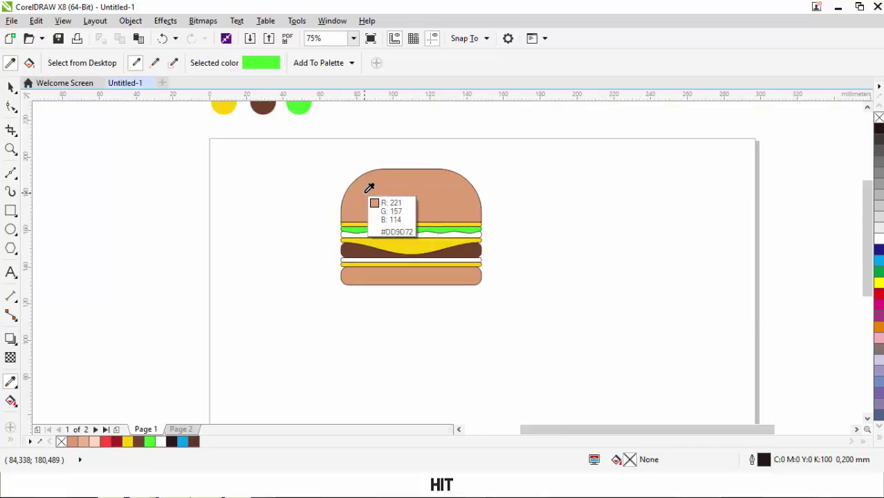
{"action": "scroll", "coordinate": [372, 328], "scroll_direction": "down", "scroll_amount": 1}
{"action": "scroll", "coordinate": [363, 252], "scroll_direction": "up", "scroll_amount": 1}
{"action": "scroll", "coordinate": [319, 137], "scroll_direction": "up", "scroll_amount": 1}
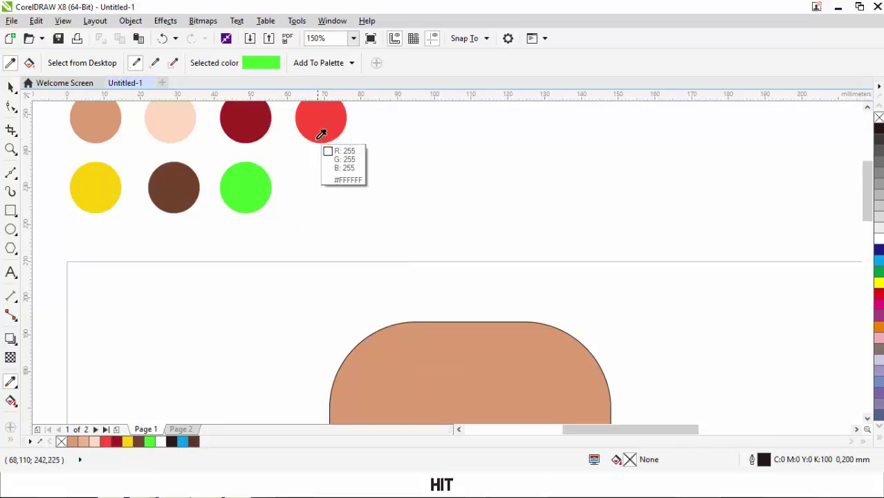
{"action": "left_click", "coordinate": [248, 119]}
{"action": "scroll", "coordinate": [334, 219], "scroll_direction": "down", "scroll_amount": 1}
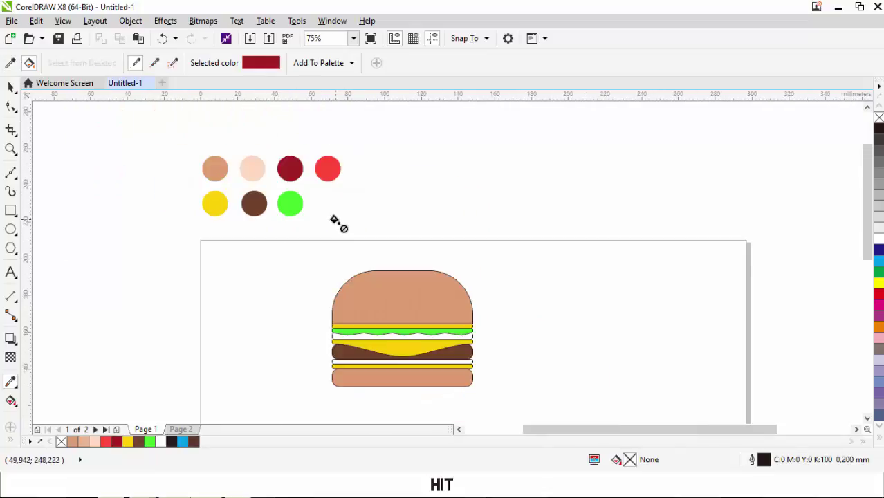
{"action": "scroll", "coordinate": [399, 328], "scroll_direction": "up", "scroll_amount": 2}
{"action": "scroll", "coordinate": [390, 333], "scroll_direction": "up", "scroll_amount": 1}
{"action": "left_click", "coordinate": [389, 331]}
Step: Sample the bright red swatch and fill the bar directly beneath the lettuce with it
{"action": "scroll", "coordinate": [390, 330], "scroll_direction": "down", "scroll_amount": 2}
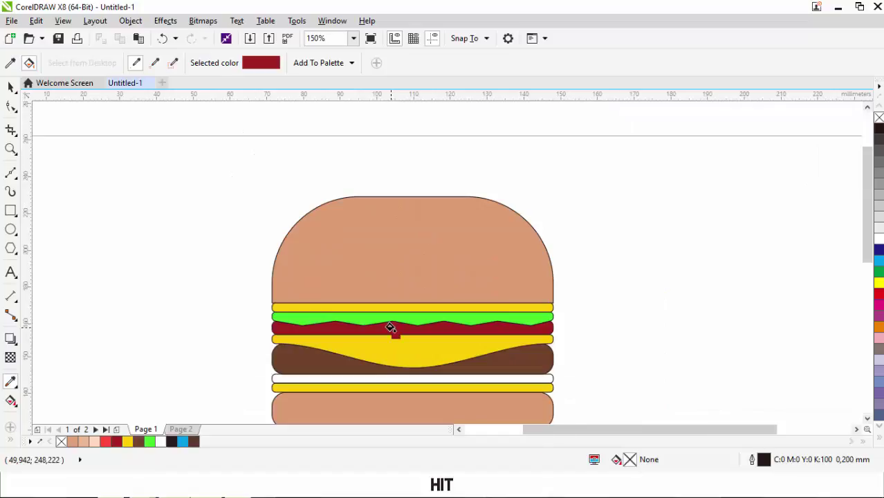
{"action": "scroll", "coordinate": [390, 329], "scroll_direction": "down", "scroll_amount": 1}
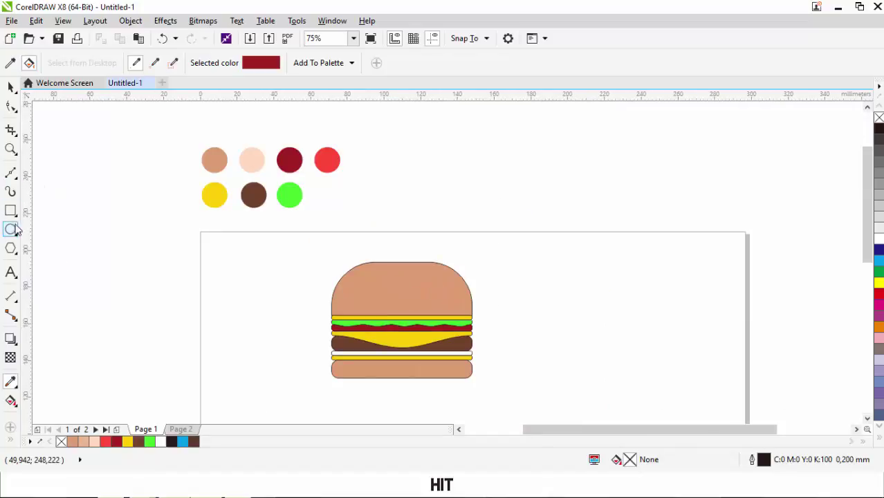
{"action": "left_click", "coordinate": [11, 63]}
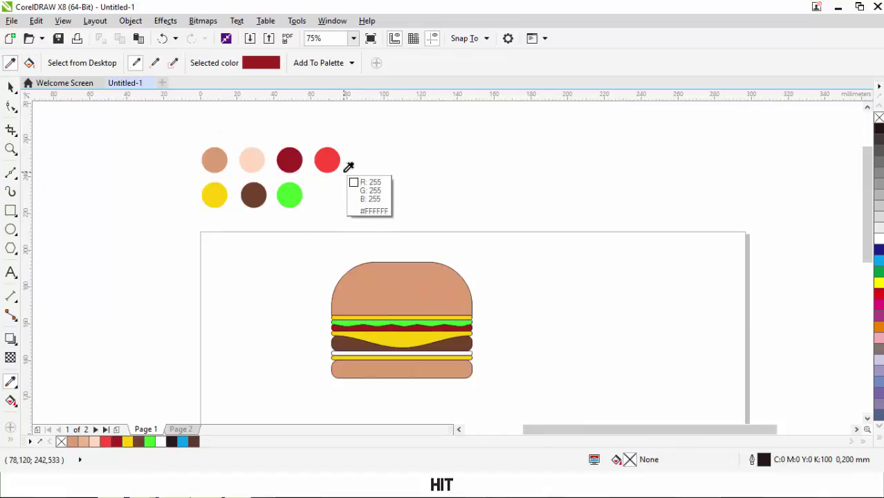
{"action": "left_click", "coordinate": [327, 160]}
{"action": "scroll", "coordinate": [369, 340], "scroll_direction": "up", "scroll_amount": 2}
{"action": "left_click", "coordinate": [387, 376]}
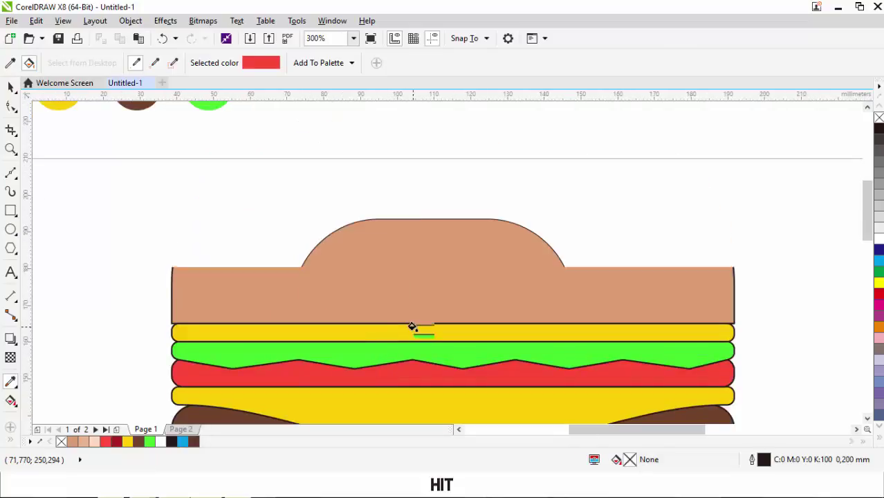
Step: Sample the dark red swatch and fill the thin bar directly beneath the brown patty with it
{"action": "scroll", "coordinate": [412, 326], "scroll_direction": "down", "scroll_amount": 1}
{"action": "left_click", "coordinate": [28, 63]}
{"action": "scroll", "coordinate": [192, 153], "scroll_direction": "down", "scroll_amount": 2}
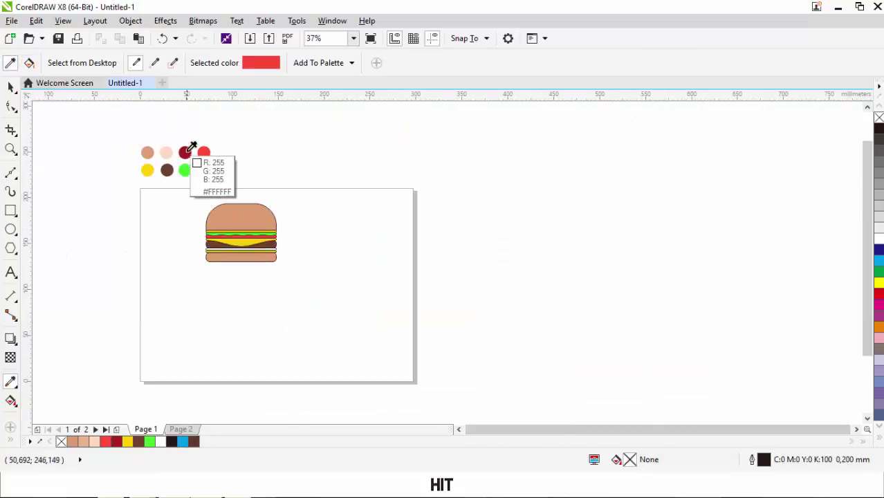
{"action": "left_click", "coordinate": [187, 151]}
{"action": "scroll", "coordinate": [212, 240], "scroll_direction": "up", "scroll_amount": 2}
{"action": "scroll", "coordinate": [212, 241], "scroll_direction": "up", "scroll_amount": 1}
{"action": "left_click", "coordinate": [209, 235]}
Step: Select all the burger shapes and remove their outlines
{"action": "scroll", "coordinate": [263, 228], "scroll_direction": "down", "scroll_amount": 2}
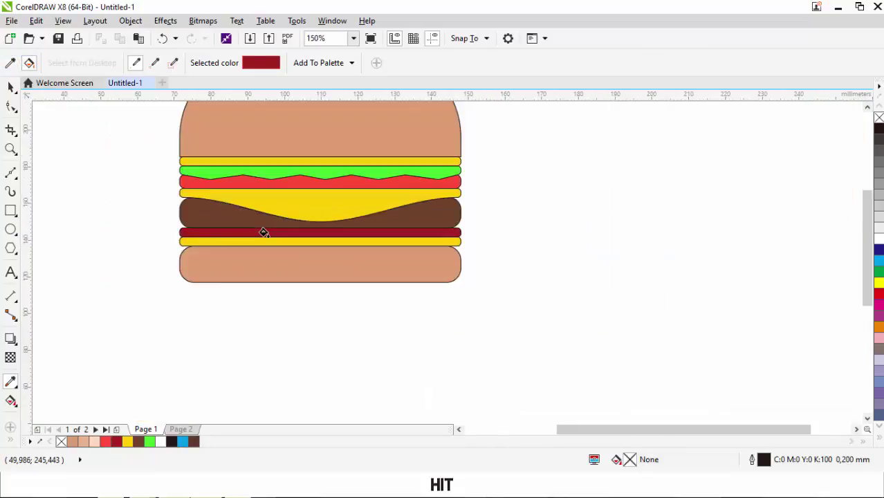
{"action": "left_click", "coordinate": [11, 86]}
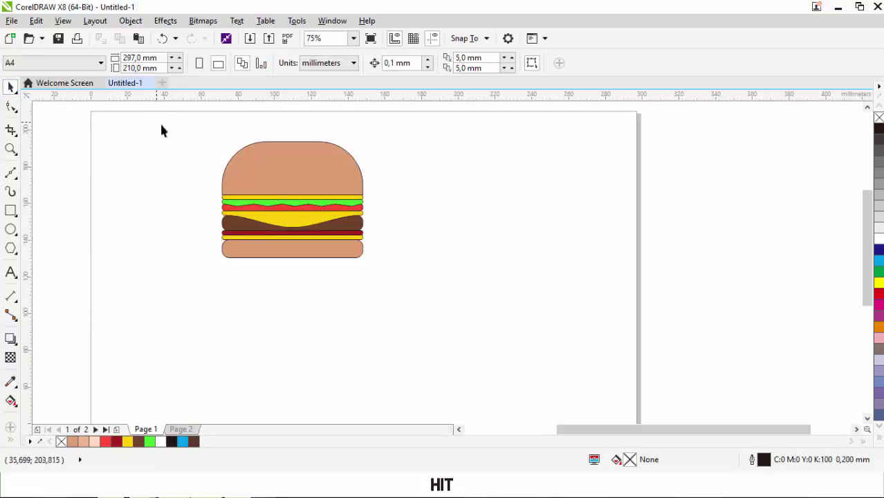
{"action": "left_click_drag", "start_coordinate": [162, 130], "coordinate": [473, 291]}
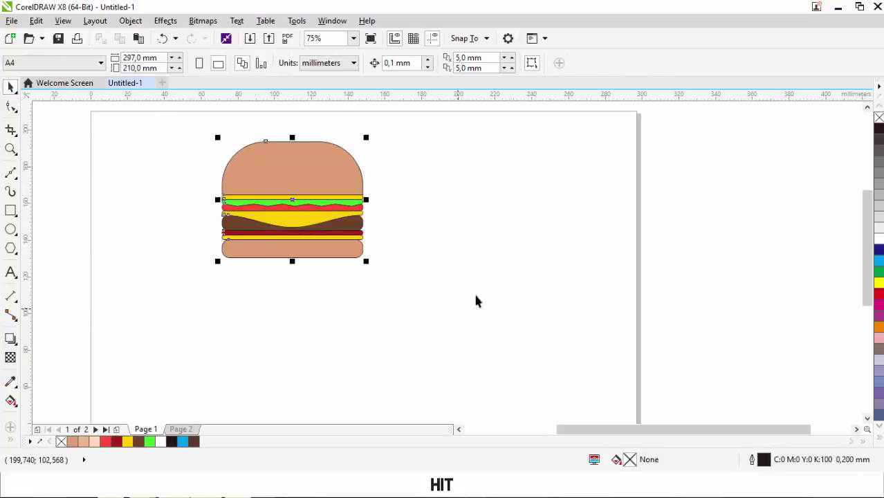
{"action": "left_click", "coordinate": [814, 146]}
Step: Select the dark red bar, the lower yellow bar and the bottom bun, and nudge them up slightly against the patty
{"action": "scroll", "coordinate": [404, 221], "scroll_direction": "down", "scroll_amount": 1}
{"action": "scroll", "coordinate": [388, 290], "scroll_direction": "up", "scroll_amount": 2}
{"action": "scroll", "coordinate": [675, 309], "scroll_direction": "up", "scroll_amount": 1}
{"action": "left_click_drag", "start_coordinate": [745, 316], "coordinate": [46, 188]}
{"action": "key", "text": "Up"}
{"action": "left_click", "coordinate": [692, 320]}
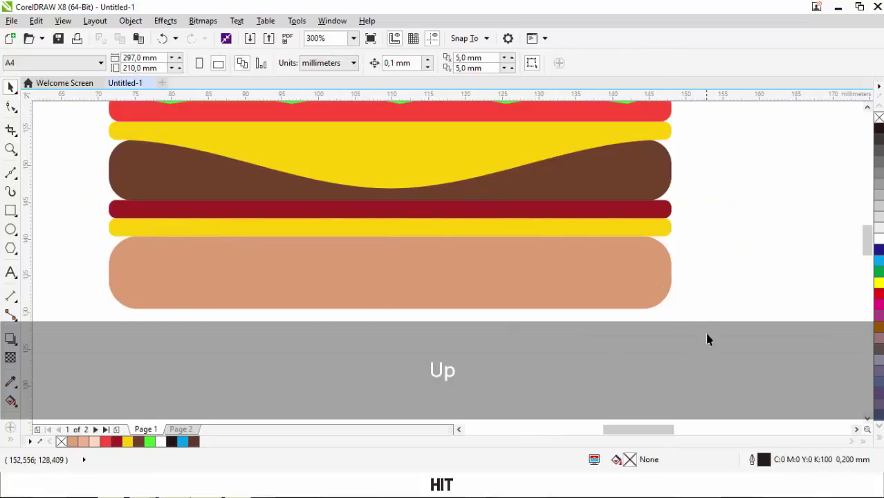
Step: Select all the layers beneath the dome and nudge them up slightly against it
{"action": "scroll", "coordinate": [503, 302], "scroll_direction": "down", "scroll_amount": 2}
{"action": "scroll", "coordinate": [435, 213], "scroll_direction": "up", "scroll_amount": 1}
{"action": "scroll", "coordinate": [434, 213], "scroll_direction": "down", "scroll_amount": 1}
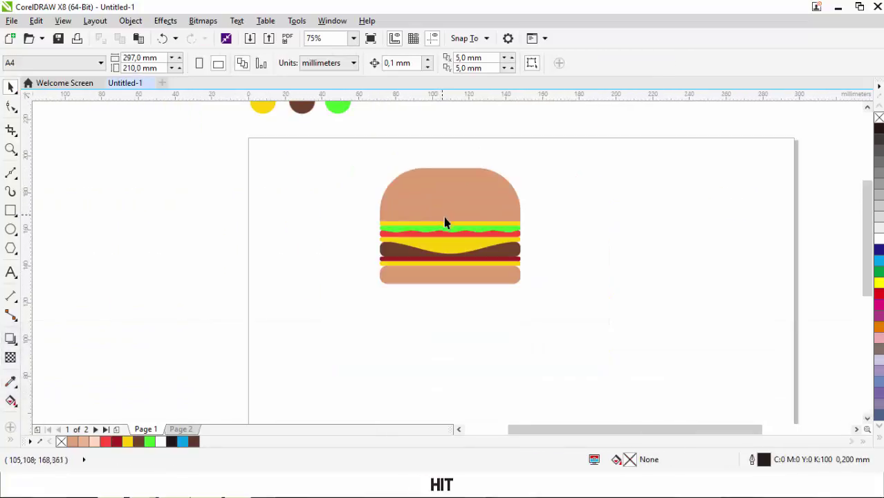
{"action": "left_click_drag", "start_coordinate": [546, 298], "coordinate": [355, 231]}
{"action": "scroll", "coordinate": [370, 144], "scroll_direction": "up", "scroll_amount": 2}
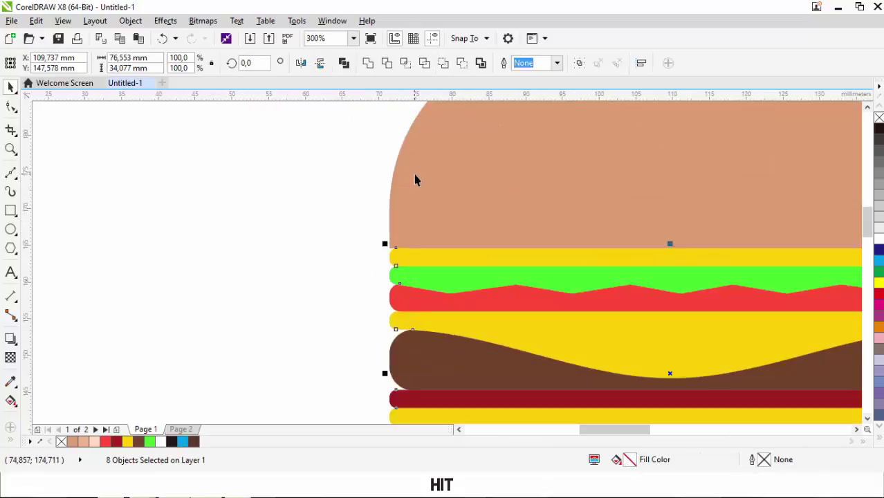
{"action": "key", "text": "Up"}
{"action": "left_click", "coordinate": [319, 185]}
Step: Draw a circle about 3.7 mm across on the dome and copy it sideways into a row of four, about 10 mm apart
{"action": "scroll", "coordinate": [319, 185], "scroll_direction": "down", "scroll_amount": 1}
{"action": "scroll", "coordinate": [482, 225], "scroll_direction": "down", "scroll_amount": 1}
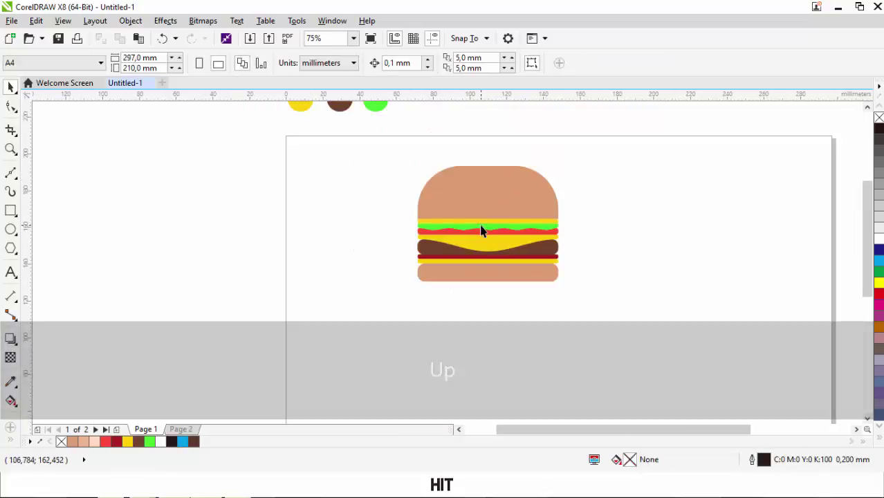
{"action": "left_click", "coordinate": [14, 230]}
{"action": "scroll", "coordinate": [483, 192], "scroll_direction": "up", "scroll_amount": 2}
{"action": "left_click_drag", "start_coordinate": [370, 150], "coordinate": [448, 168]}
{"action": "key", "text": "ctrl+v"}
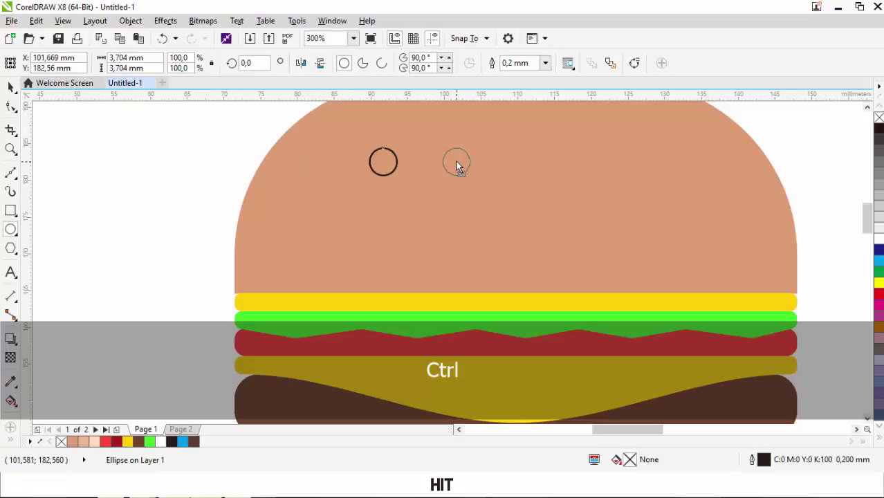
{"action": "key", "text": "ctrl+c"}
{"action": "key", "text": "ctrl+v"}
{"action": "left_click_drag", "start_coordinate": [455, 161], "coordinate": [604, 163]}
{"action": "key", "text": "ctrl+c"}
{"action": "key", "text": "ctrl+v"}
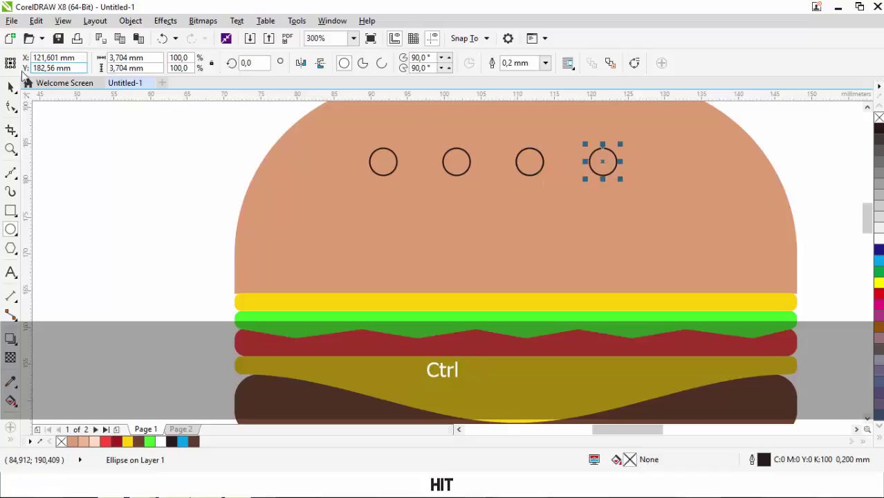
Step: Select the row of four circles, centre it horizontally on the dome and raise it to about Y 184.4 mm
{"action": "left_click", "coordinate": [126, 144]}
{"action": "scroll", "coordinate": [355, 167], "scroll_direction": "down", "scroll_amount": 1}
{"action": "left_click_drag", "start_coordinate": [291, 142], "coordinate": [535, 189]}
{"action": "scroll", "coordinate": [441, 177], "scroll_direction": "up", "scroll_amount": 1}
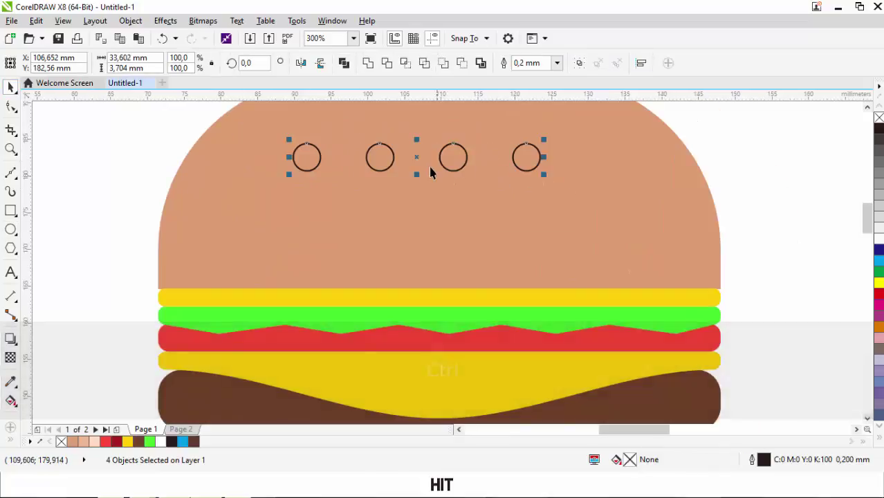
{"action": "left_click", "coordinate": [257, 132]}
{"action": "key", "text": "Escape"}
{"action": "left_click", "coordinate": [361, 162]}
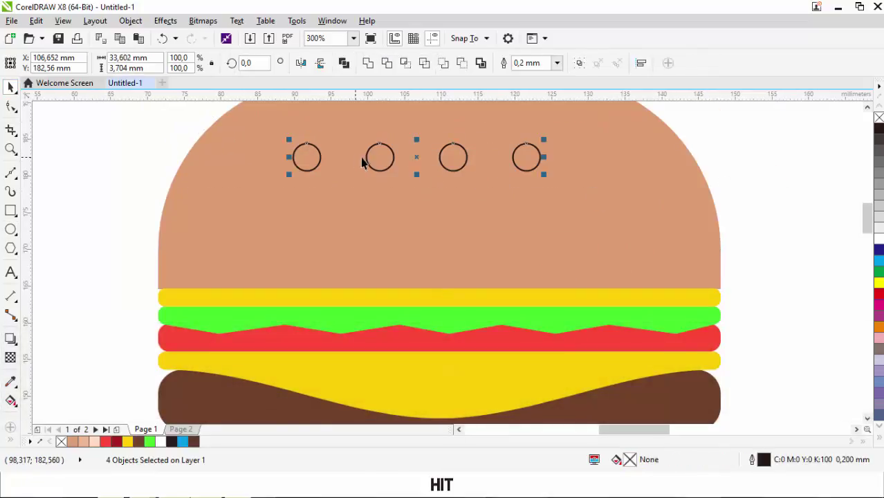
{"action": "left_click_drag", "start_coordinate": [419, 155], "coordinate": [438, 163]}
{"action": "scroll", "coordinate": [452, 194], "scroll_direction": "up", "scroll_amount": 1}
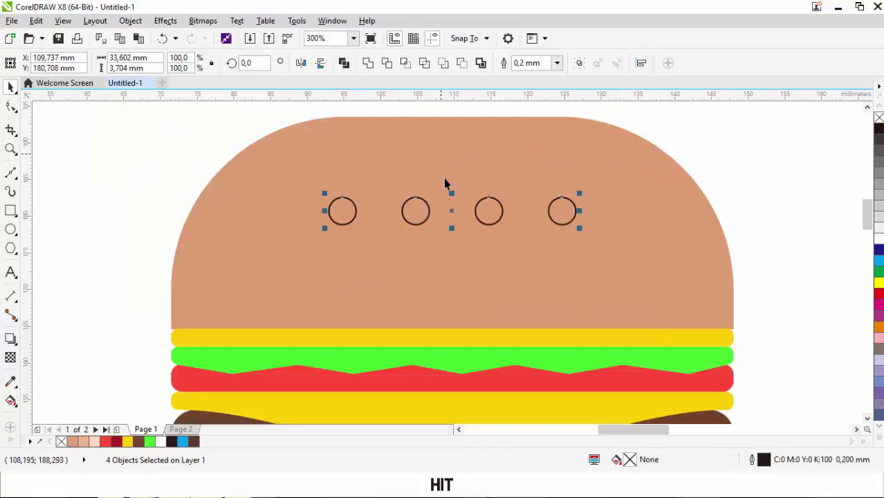
{"action": "left_click_drag", "start_coordinate": [450, 211], "coordinate": [450, 186]}
Step: Copy three of the circles into a second row about 5.3 mm higher, staggered midway between the four below
{"action": "left_click", "coordinate": [441, 115]}
{"action": "left_click_drag", "start_coordinate": [384, 99], "coordinate": [602, 216]}
{"action": "key", "text": "ctrl+c"}
{"action": "key", "text": "ctrl+v"}
{"action": "left_click_drag", "start_coordinate": [486, 189], "coordinate": [451, 145]}
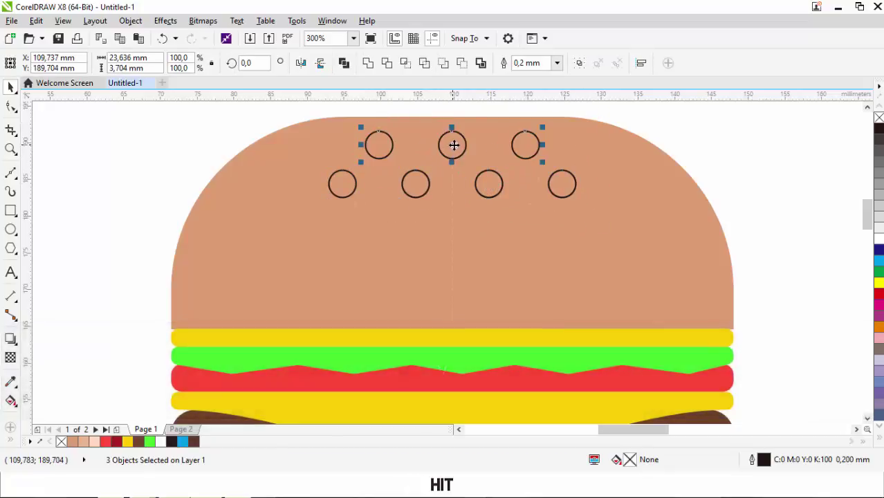
{"action": "scroll", "coordinate": [450, 144], "scroll_direction": "down", "scroll_amount": 2}
{"action": "left_click", "coordinate": [448, 138]}
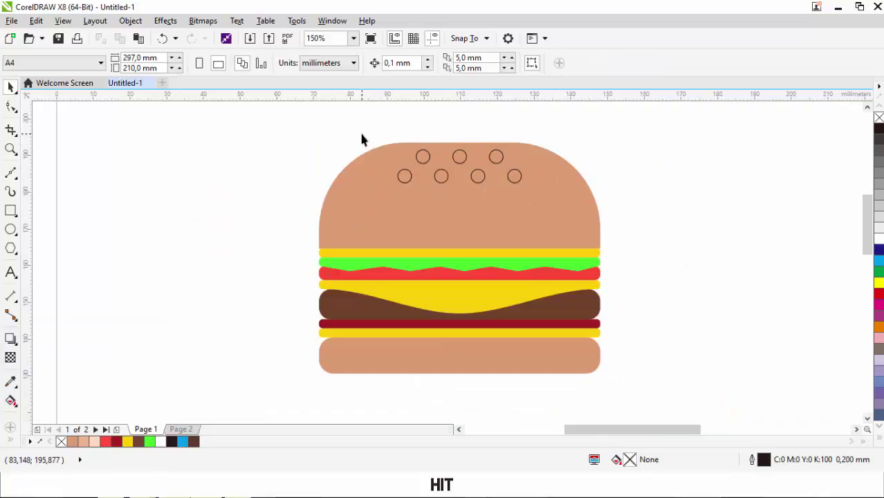
Step: Delete the rightmost circle of the lower row and copy the remaining six circles sideways so both rows continue at even spacing
{"action": "left_click_drag", "start_coordinate": [492, 165], "coordinate": [493, 166]}
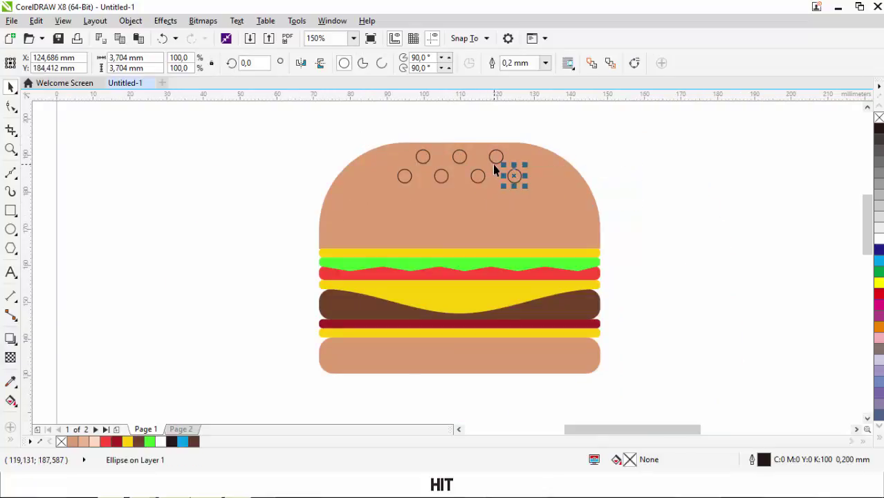
{"action": "key", "text": "Delete"}
{"action": "left_click_drag", "start_coordinate": [356, 157], "coordinate": [356, 158]}
{"action": "scroll", "coordinate": [446, 171], "scroll_direction": "up", "scroll_amount": 2}
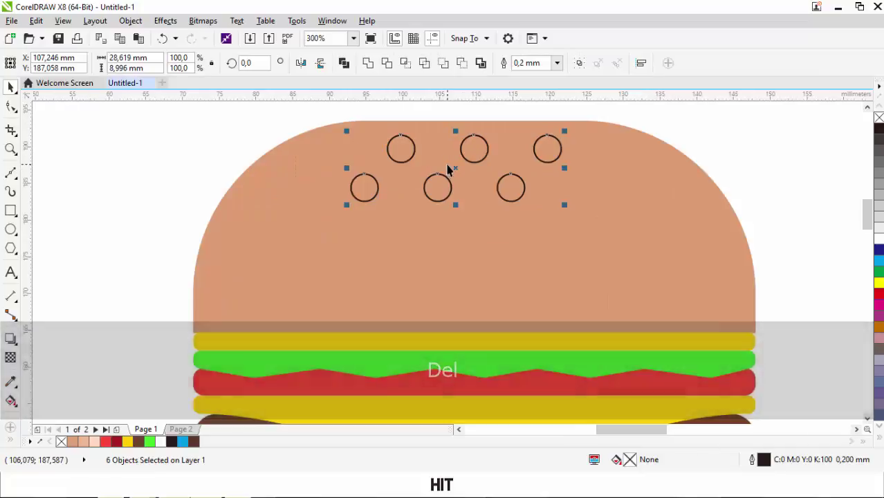
{"action": "key", "text": "ctrl+v"}
{"action": "left_click_drag", "start_coordinate": [460, 171], "coordinate": [683, 171]}
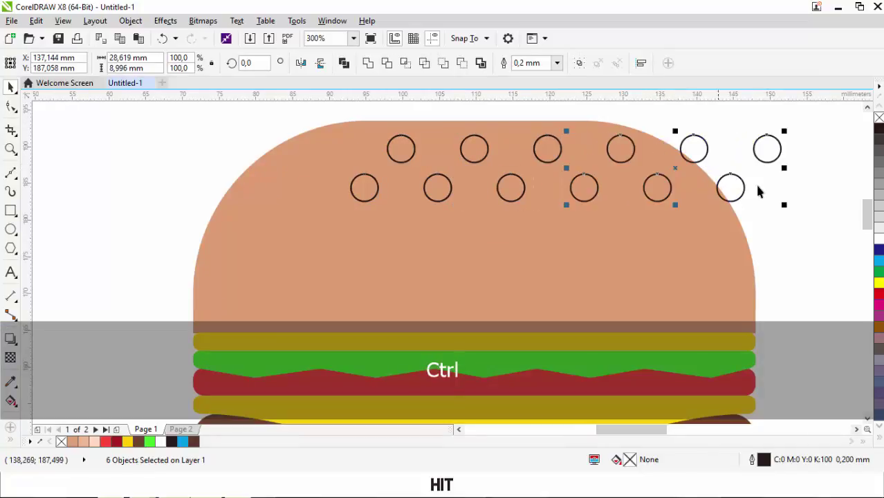
Step: Try to centre all twelve circles on the dome by moving them left
{"action": "left_click", "coordinate": [807, 219]}
{"action": "left_click_drag", "start_coordinate": [807, 220], "coordinate": [253, 115]}
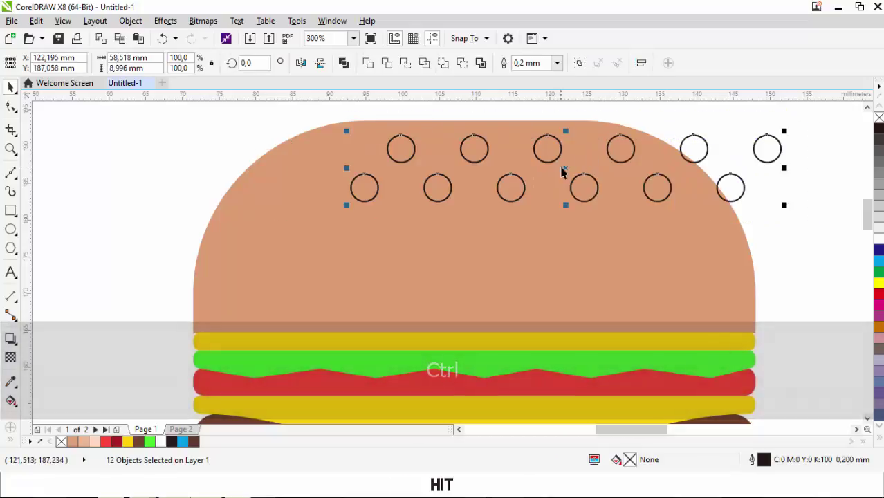
{"action": "left_click_drag", "start_coordinate": [566, 173], "coordinate": [468, 172]}
{"action": "key", "text": "ctrl+z"}
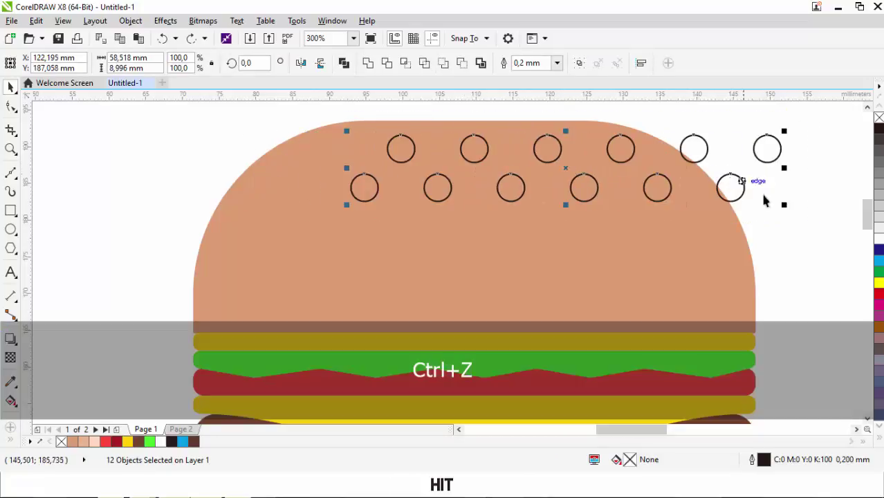
Step: Copy the rightmost circle of the lower row about 10 mm further right to extend the row
{"action": "left_click", "coordinate": [730, 187]}
{"action": "key", "text": "ctrl+v"}
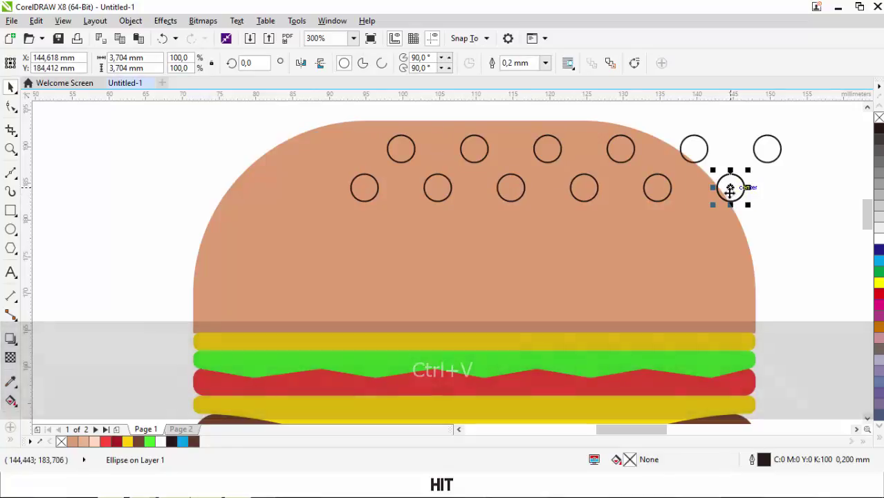
{"action": "left_click_drag", "start_coordinate": [731, 189], "coordinate": [802, 188]}
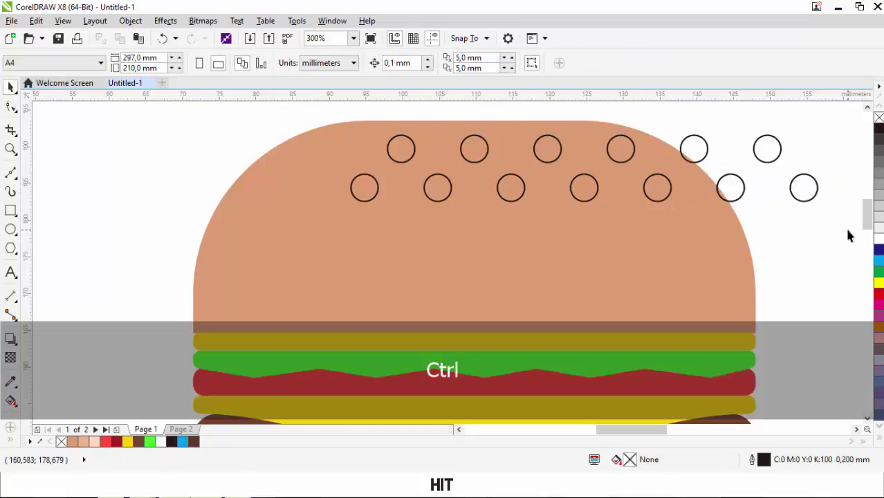
Step: Select all thirteen circles, centre them horizontally on the dome and scale them down together to about 50 mm wide
{"action": "left_click_drag", "start_coordinate": [844, 228], "coordinate": [339, 122]}
{"action": "left_click_drag", "start_coordinate": [581, 181], "coordinate": [472, 201]}
{"action": "left_click_drag", "start_coordinate": [710, 223], "coordinate": [657, 234]}
Step: Nudge the thirteen circles up on the dome until their centre sits at about Y 186.4 mm
{"action": "key", "text": "Up"}
{"action": "key", "text": "Up"}
{"action": "key", "text": "Up"}
{"action": "key", "text": "Up"}
{"action": "key", "text": "Up"}
{"action": "key", "text": "Up"}
{"action": "key", "text": "Up"}
{"action": "key", "text": "Up"}
{"action": "key", "text": "Up"}
{"action": "key", "text": "Up"}
{"action": "key", "text": "Up"}
{"action": "key", "text": "Up"}
{"action": "key", "text": "Up"}
{"action": "key", "text": "Up"}
{"action": "key", "text": "Up"}
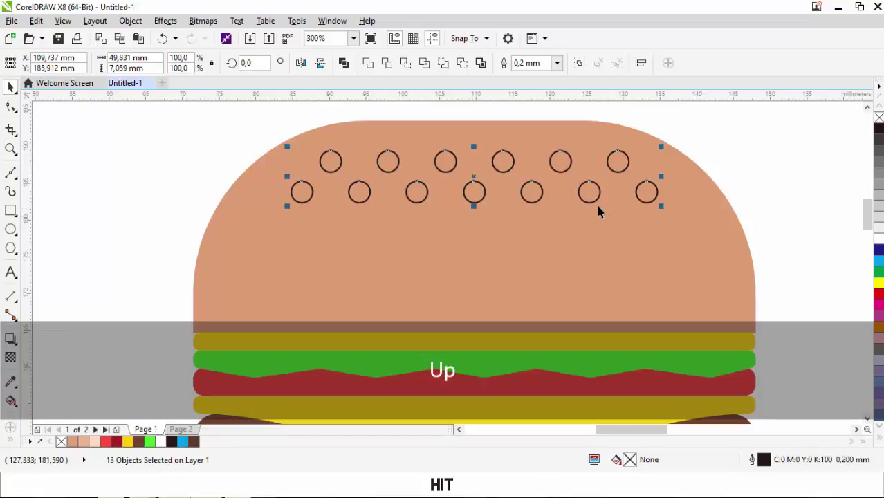
{"action": "key", "text": "Up"}
{"action": "key", "text": "Up"}
{"action": "key", "text": "Up"}
{"action": "key", "text": "Up"}
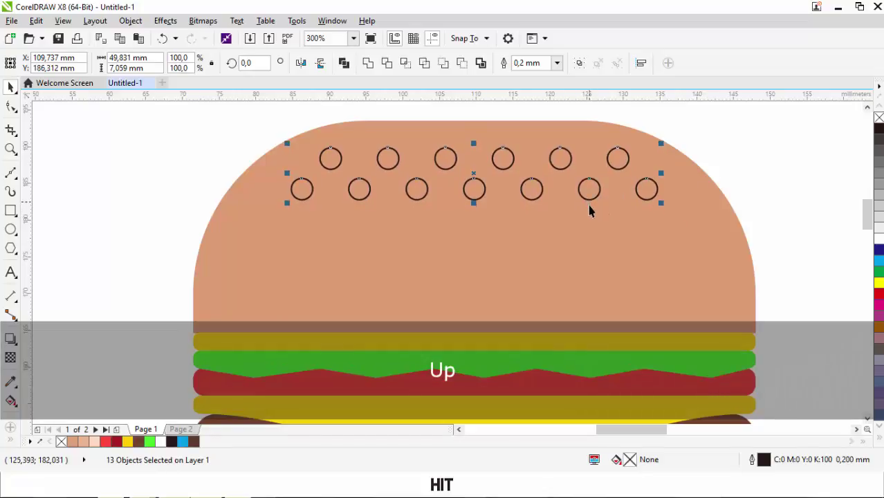
{"action": "key", "text": "Down"}
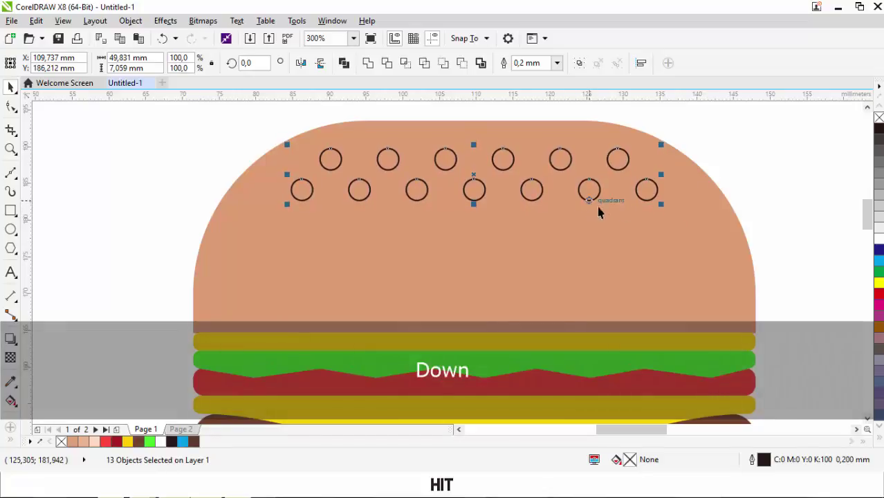
{"action": "key", "text": "Up"}
{"action": "key", "text": "Up"}
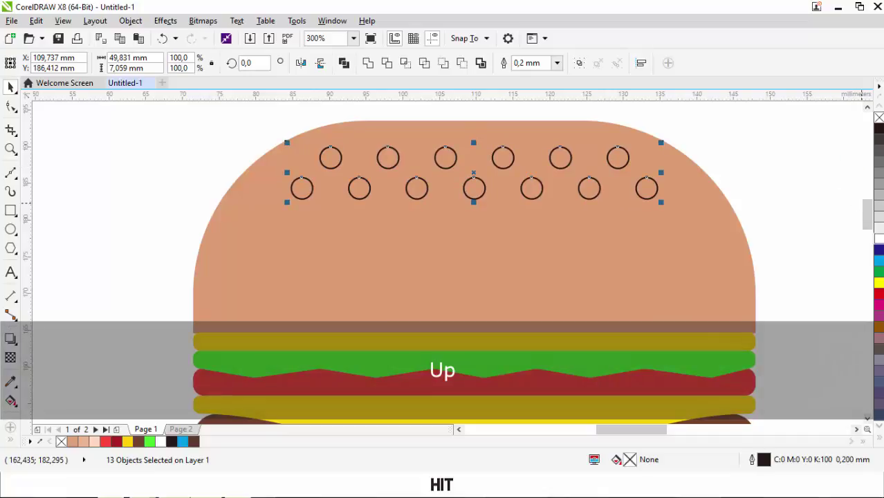
Step: Fill the sesame seed circles with white and remove their outlines
{"action": "left_click", "coordinate": [878, 238]}
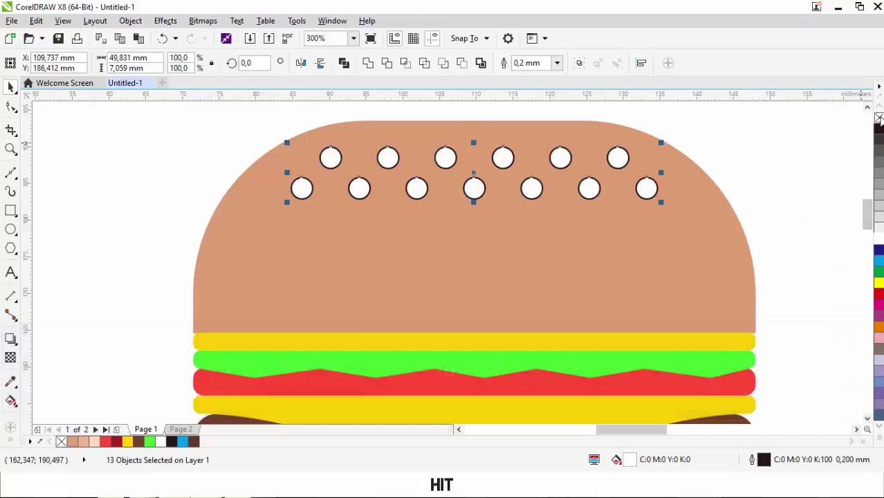
{"action": "key", "text": "Escape"}
{"action": "scroll", "coordinate": [485, 235], "scroll_direction": "down", "scroll_amount": 2}
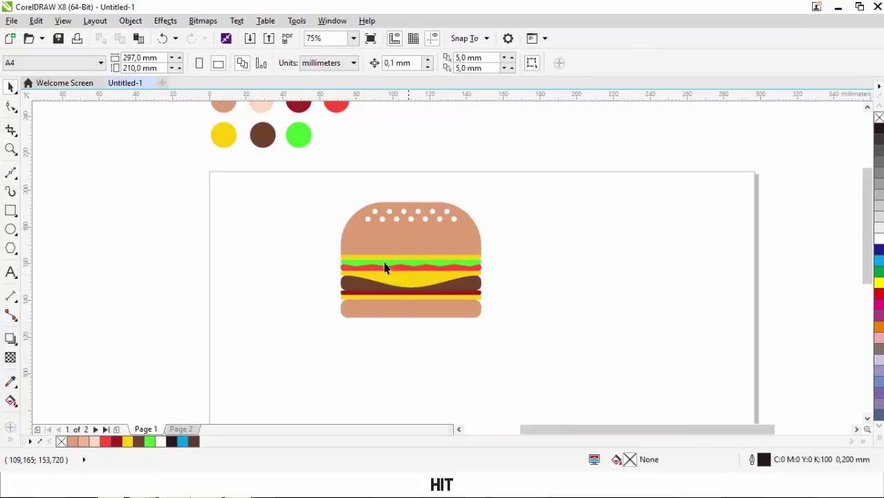
{"action": "scroll", "coordinate": [385, 268], "scroll_direction": "up", "scroll_amount": 1}
{"action": "scroll", "coordinate": [387, 265], "scroll_direction": "up", "scroll_amount": 1}
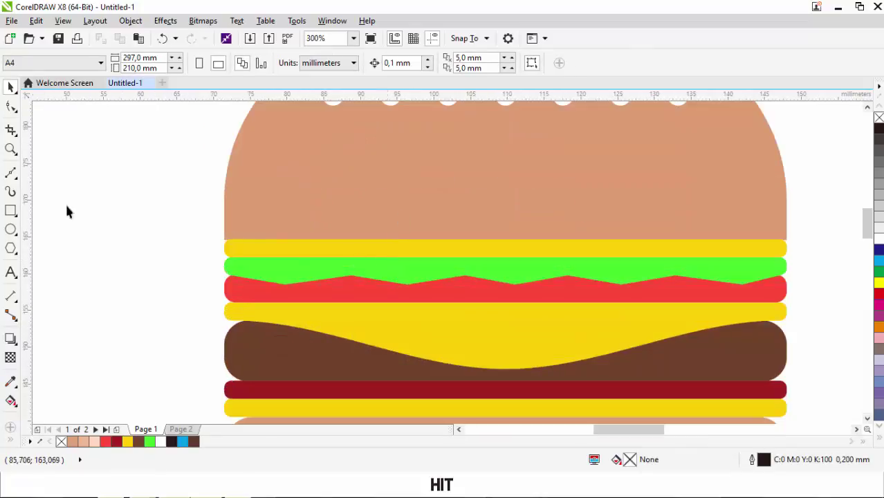
Step: Copy the wavy melted cheese shape about 1.6 mm lower, giving the copy no fill and a red hairline outline
{"action": "left_click", "coordinate": [515, 341]}
{"action": "key", "text": "ctrl+c"}
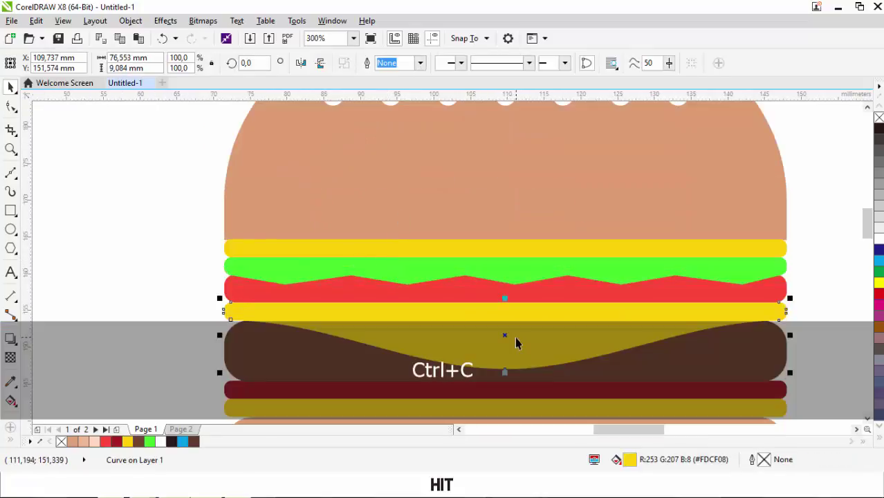
{"action": "key", "text": "ctrl+v"}
{"action": "left_click_drag", "start_coordinate": [507, 335], "coordinate": [508, 345]}
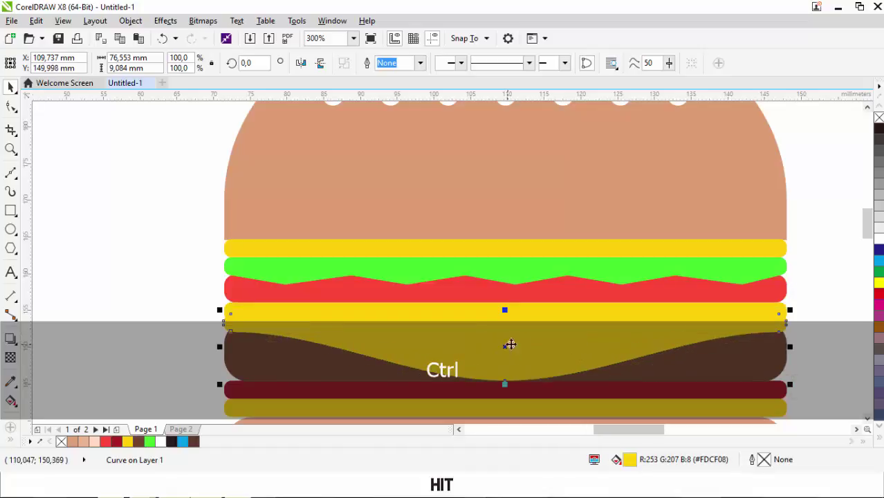
{"action": "left_click", "coordinate": [878, 119]}
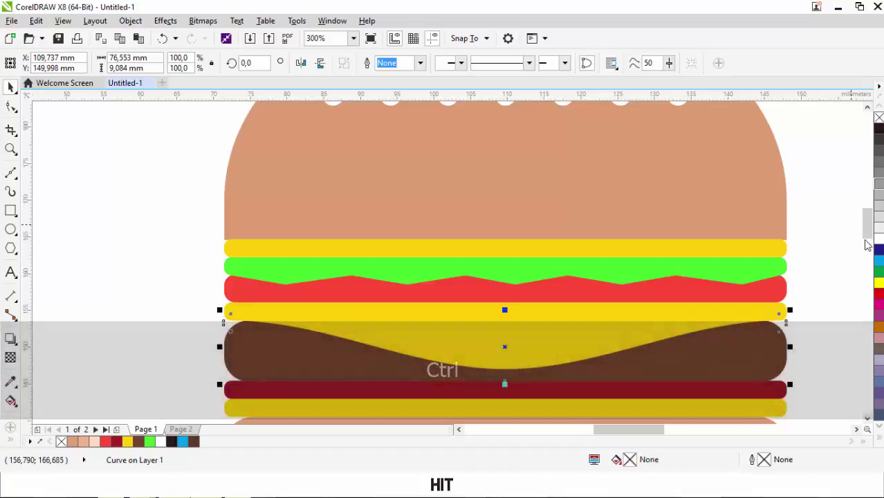
{"action": "right_click", "coordinate": [879, 293]}
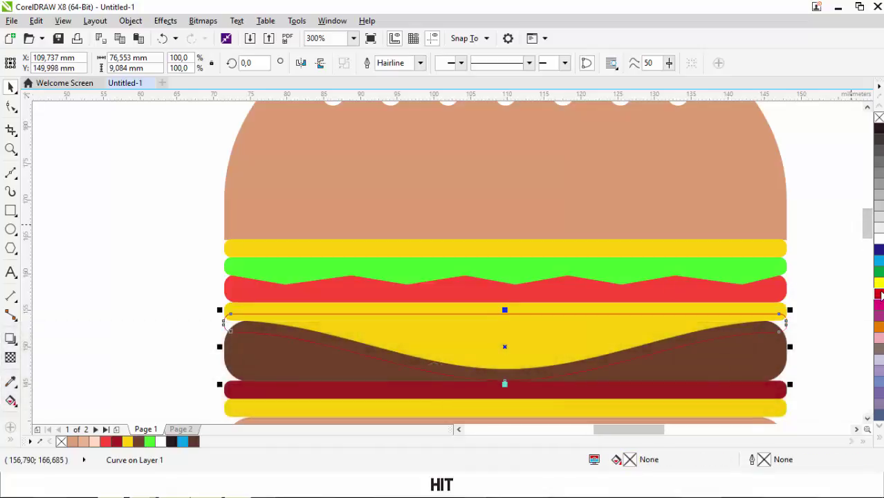
{"action": "left_click", "coordinate": [816, 247]}
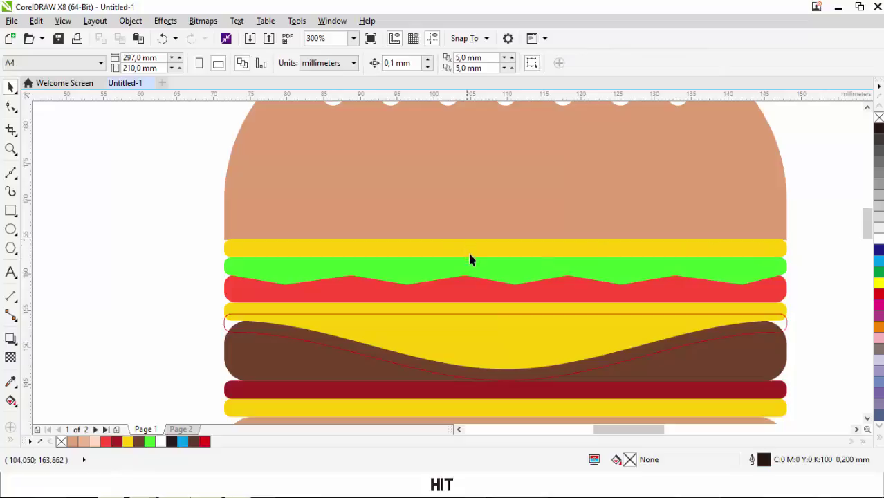
Step: Copy the green zigzag lettuce shape about 0.8 mm lower, giving the copy no fill and a yellow hairline outline
{"action": "scroll", "coordinate": [469, 259], "scroll_direction": "up", "scroll_amount": 2}
{"action": "left_click", "coordinate": [488, 276]}
{"action": "key", "text": "ctrl+c"}
{"action": "key", "text": "ctrl+v"}
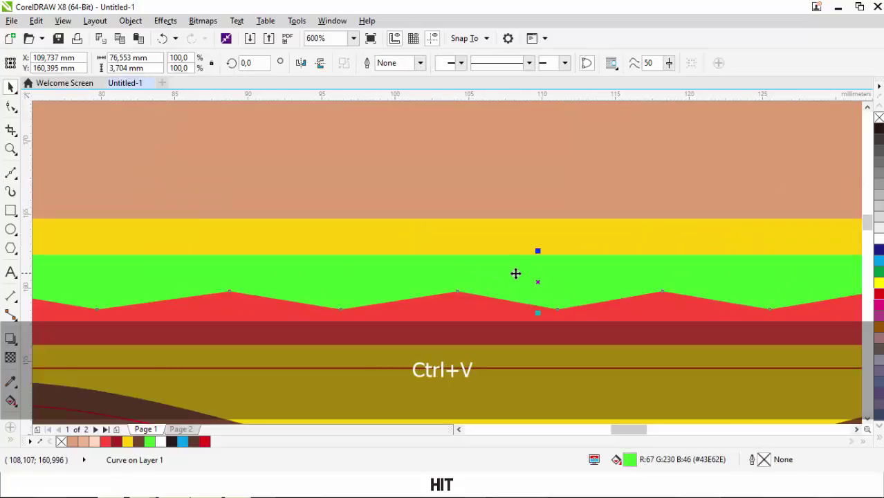
{"action": "left_click_drag", "start_coordinate": [515, 273], "coordinate": [519, 291]}
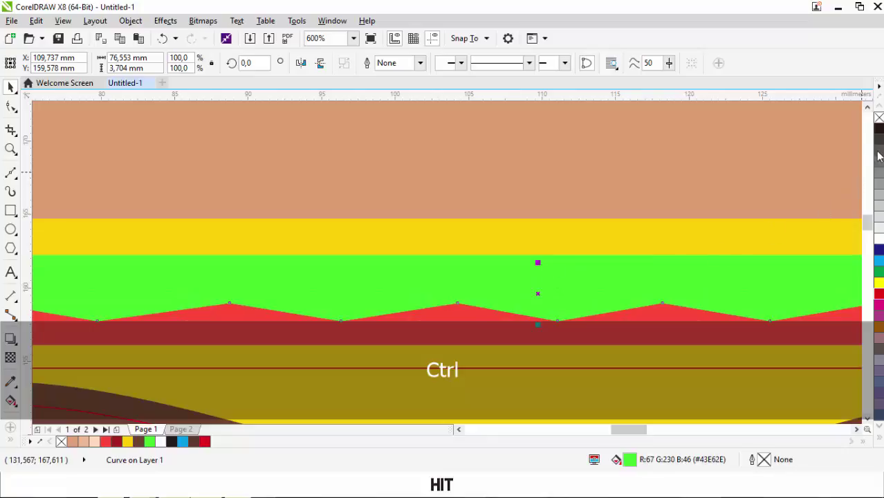
{"action": "left_click", "coordinate": [878, 118]}
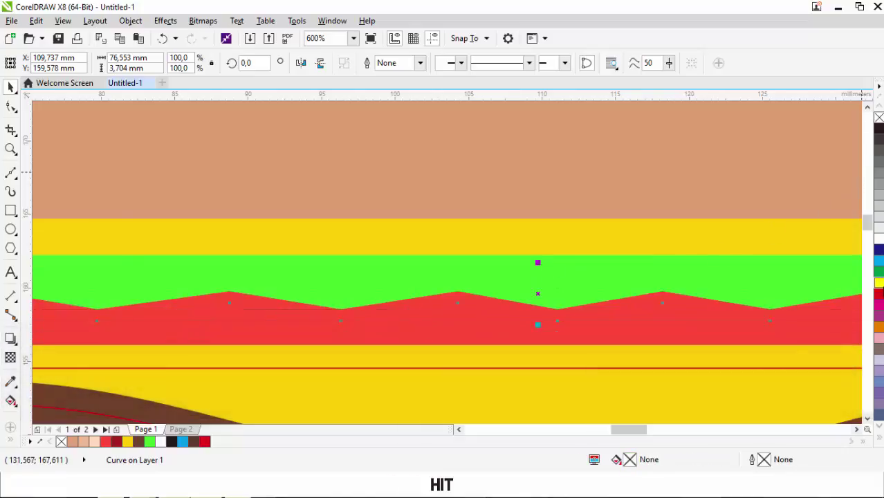
{"action": "right_click", "coordinate": [878, 284]}
{"action": "scroll", "coordinate": [515, 268], "scroll_direction": "down", "scroll_amount": 2}
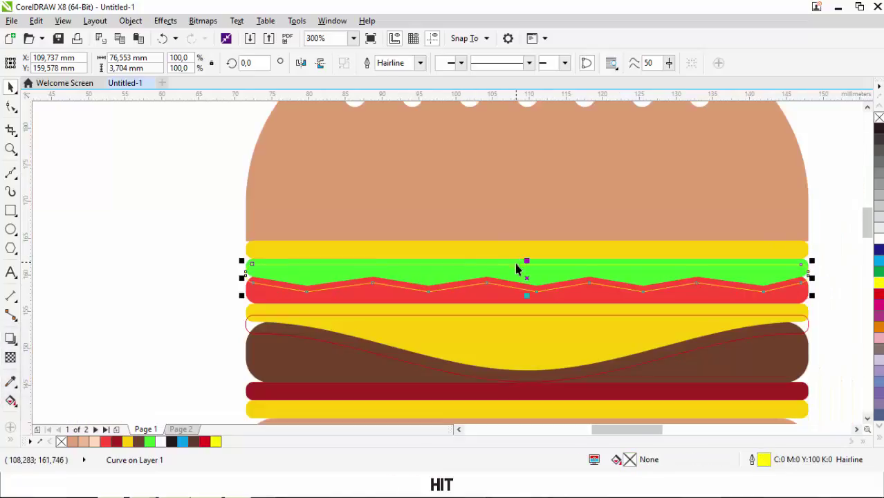
{"action": "left_click", "coordinate": [828, 238]}
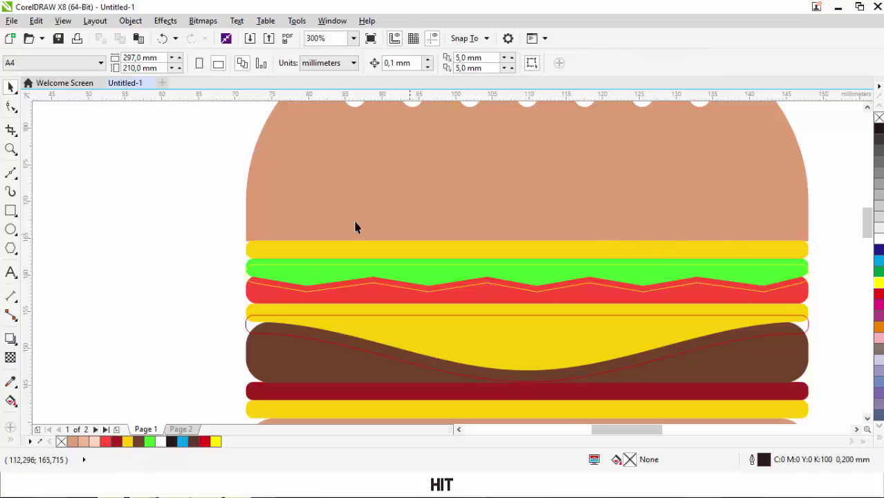
Step: Draw a rectangle about 81 by 7.4 mm from the bottom bun's mid-height to above its upper edge, overhanging both sides
{"action": "scroll", "coordinate": [355, 227], "scroll_direction": "down", "scroll_amount": 2}
{"action": "scroll", "coordinate": [404, 320], "scroll_direction": "up", "scroll_amount": 2}
{"action": "left_click", "coordinate": [432, 349]}
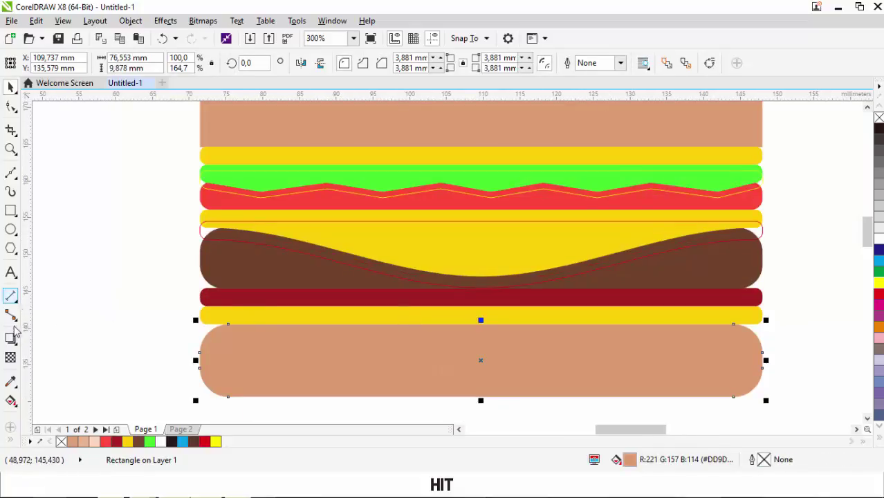
{"action": "left_click", "coordinate": [10, 211]}
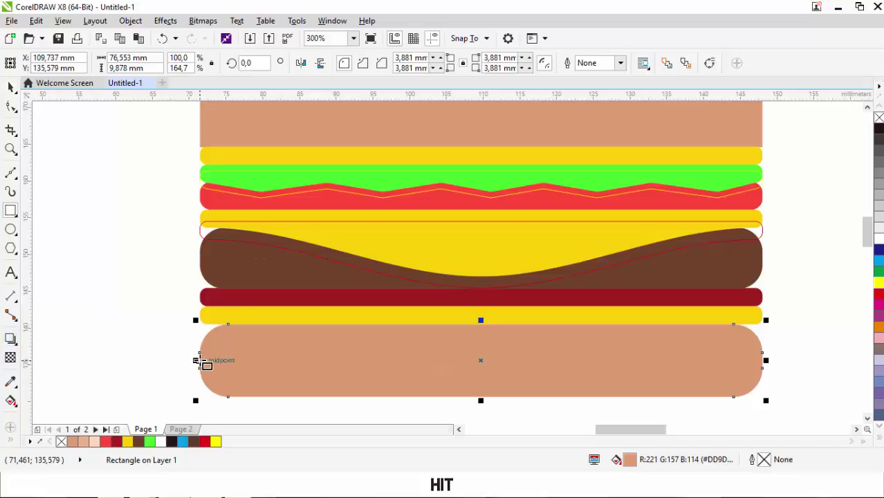
{"action": "left_click_drag", "start_coordinate": [199, 361], "coordinate": [780, 323]}
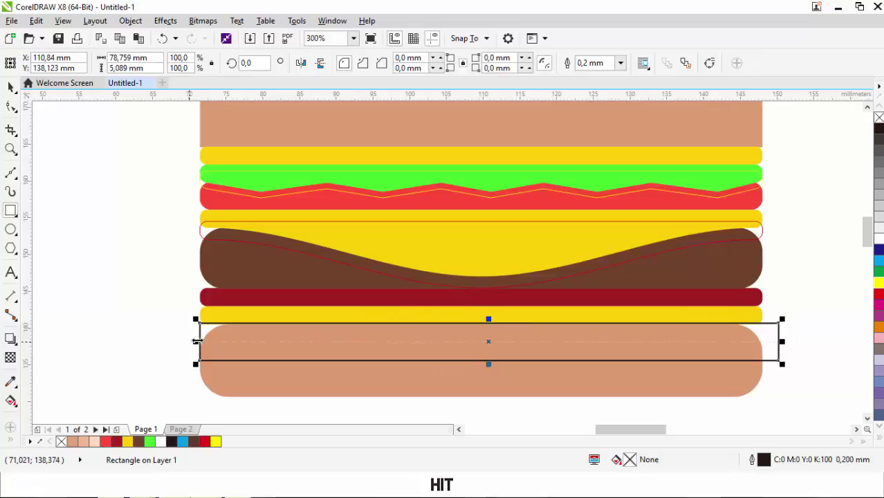
{"action": "left_click_drag", "start_coordinate": [195, 341], "coordinate": [179, 340]}
{"action": "left_click_drag", "start_coordinate": [480, 318], "coordinate": [484, 299]}
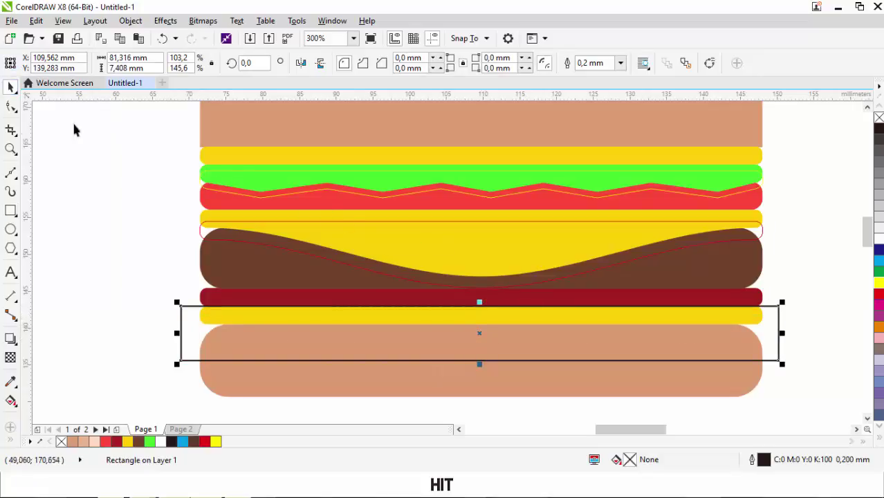
Step: Create the intersection of the rectangle and the bottom bun, and reselect the rectangle
{"action": "key", "text": "shift"}
{"action": "left_click", "coordinate": [348, 382], "text": "shift"}
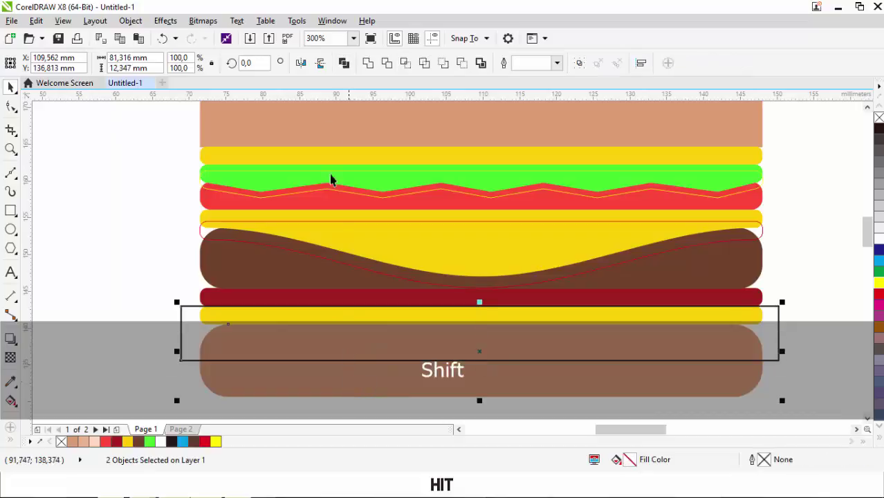
{"action": "left_click", "coordinate": [405, 63]}
{"action": "key", "text": "Escape"}
{"action": "left_click", "coordinate": [186, 315]}
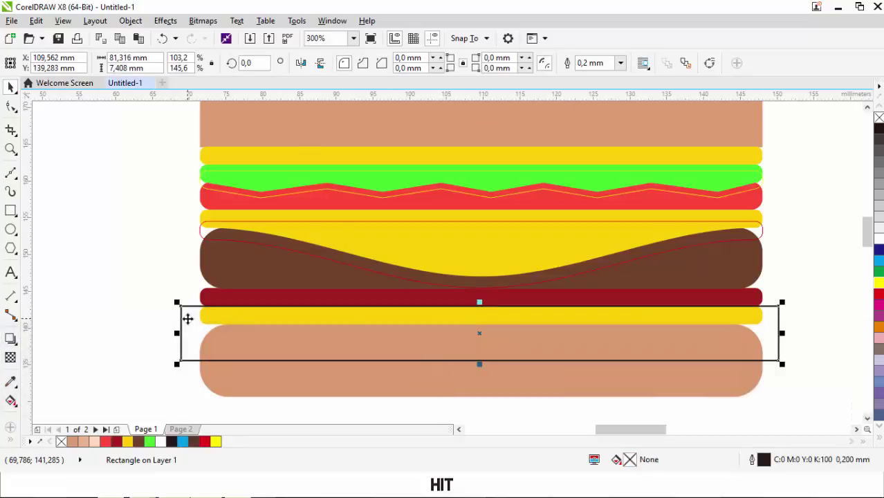
Step: Delete the helper rectangle and give the bottom bun's intersected upper half a black outline
{"action": "key", "text": "Delete"}
{"action": "left_click", "coordinate": [322, 327]}
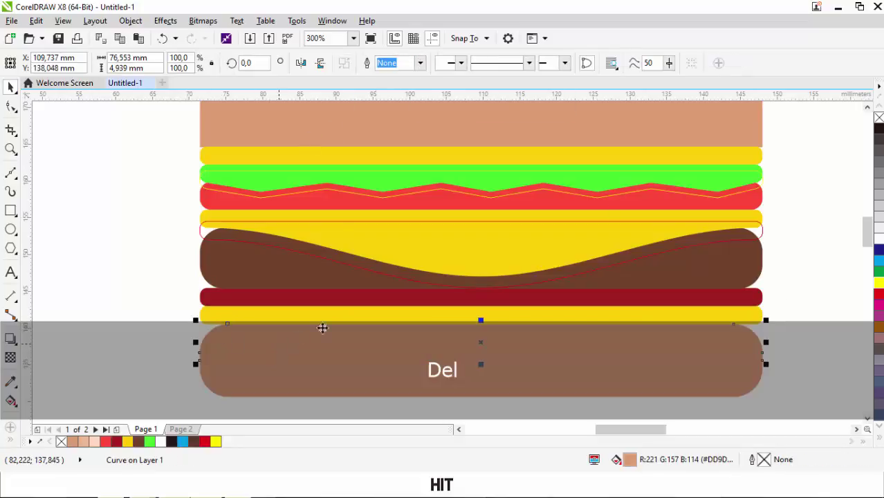
{"action": "right_click", "coordinate": [878, 133]}
{"action": "key", "text": "Escape"}
Step: Weld the yellow-outlined lettuce copy, the red-outlined cheese copy and the bottom bun's intersected upper half into one shape
{"action": "scroll", "coordinate": [477, 266], "scroll_direction": "down", "scroll_amount": 1}
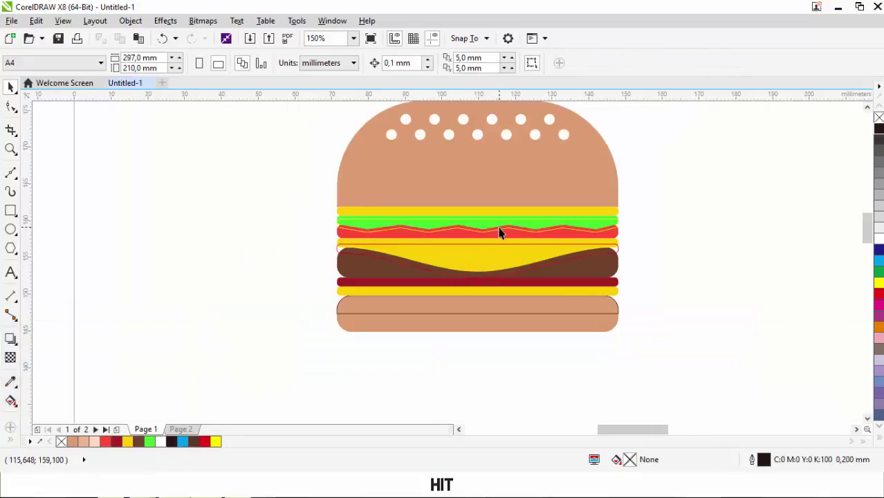
{"action": "scroll", "coordinate": [499, 233], "scroll_direction": "up", "scroll_amount": 1}
{"action": "scroll", "coordinate": [499, 233], "scroll_direction": "down", "scroll_amount": 1}
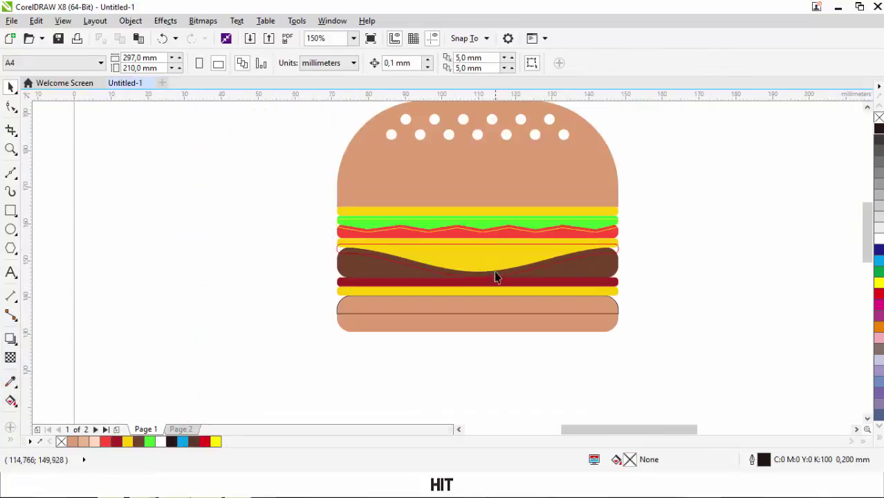
{"action": "scroll", "coordinate": [499, 287], "scroll_direction": "up", "scroll_amount": 1}
{"action": "scroll", "coordinate": [499, 287], "scroll_direction": "down", "scroll_amount": 1}
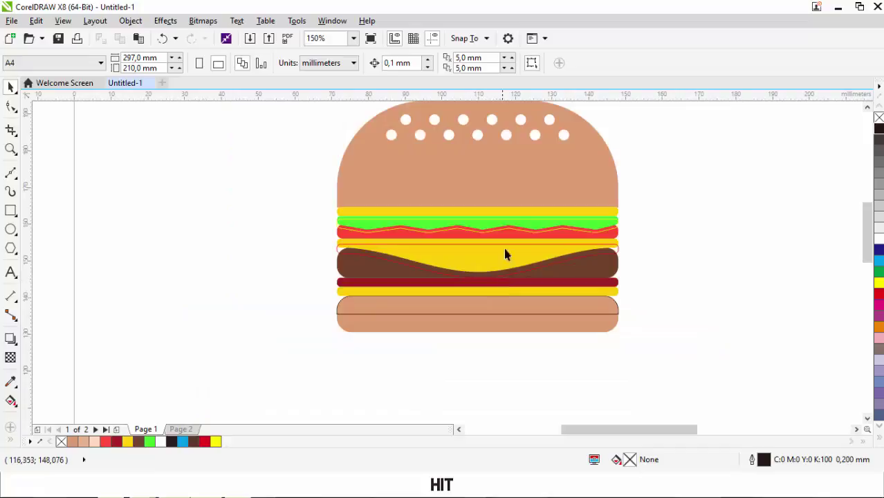
{"action": "scroll", "coordinate": [517, 206], "scroll_direction": "up", "scroll_amount": 1}
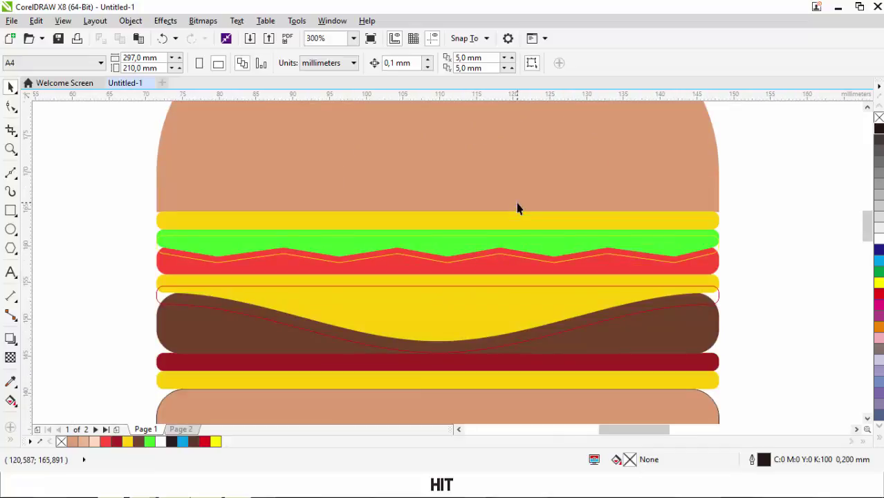
{"action": "left_click", "coordinate": [507, 257]}
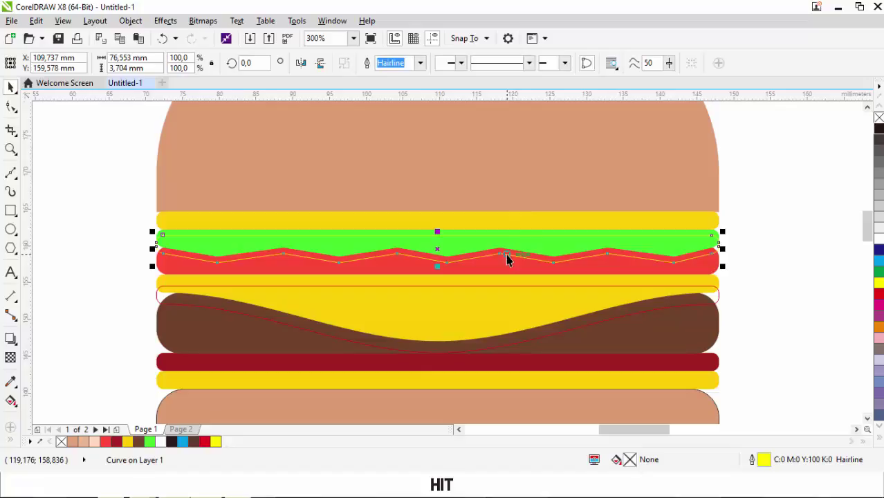
{"action": "key", "text": "shift"}
{"action": "left_click", "coordinate": [614, 325], "text": "shift"}
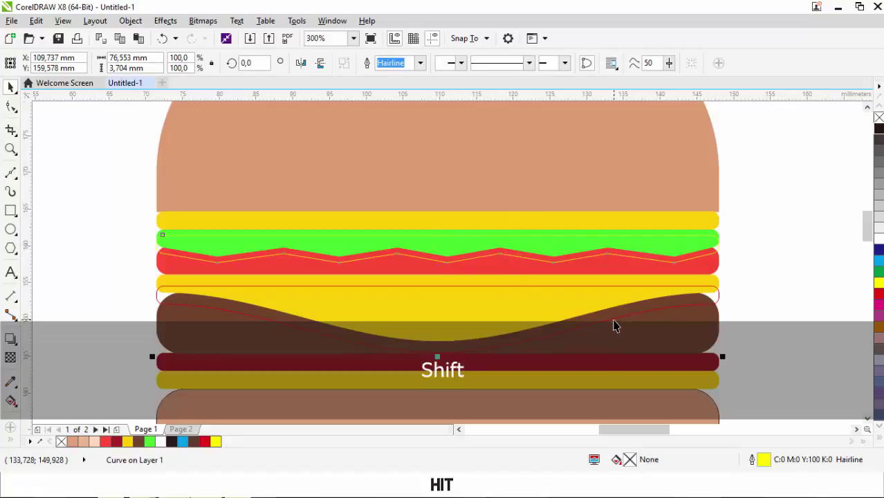
{"action": "scroll", "coordinate": [477, 304], "scroll_direction": "down", "scroll_amount": 2}
{"action": "scroll", "coordinate": [481, 319], "scroll_direction": "up", "scroll_amount": 1}
{"action": "left_click", "coordinate": [481, 318], "text": "shift"}
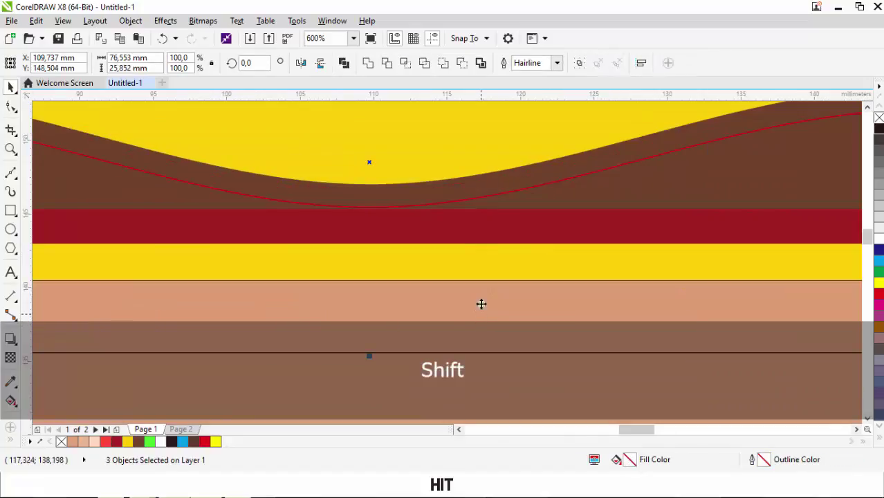
{"action": "left_click", "coordinate": [371, 67]}
{"action": "scroll", "coordinate": [546, 197], "scroll_direction": "down", "scroll_amount": 2}
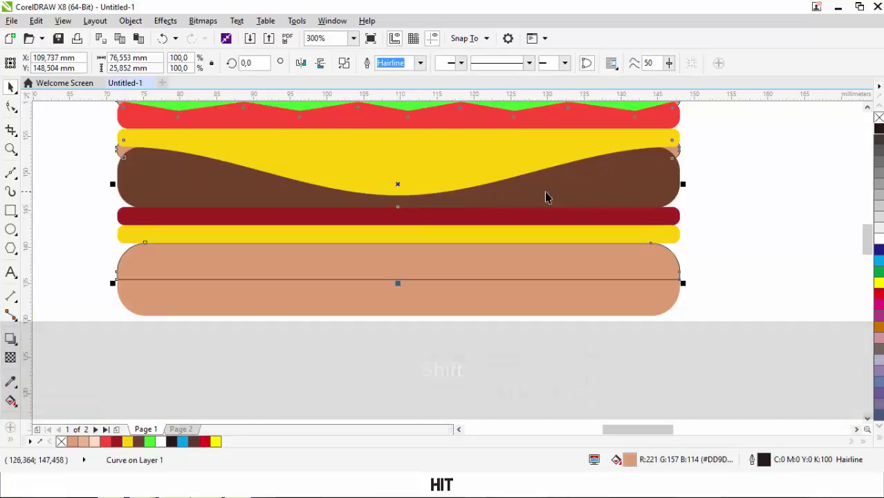
Step: Fill the welded shading shape with black and bring it to the front of the layer
{"action": "left_click", "coordinate": [878, 128]}
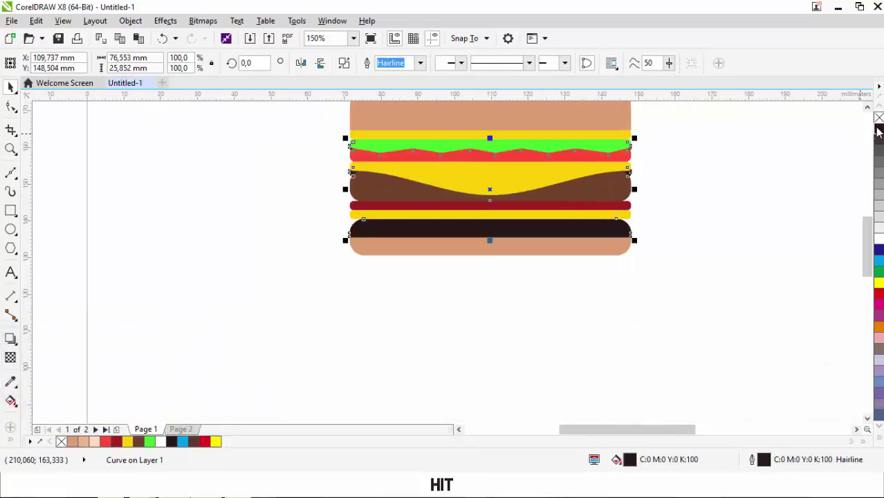
{"action": "key", "text": "shift+Page_Up"}
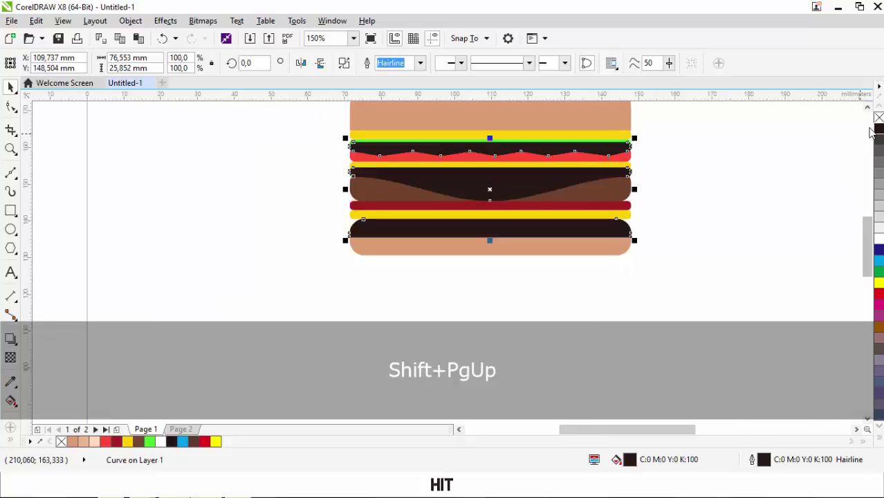
{"action": "scroll", "coordinate": [564, 143], "scroll_direction": "up", "scroll_amount": 1}
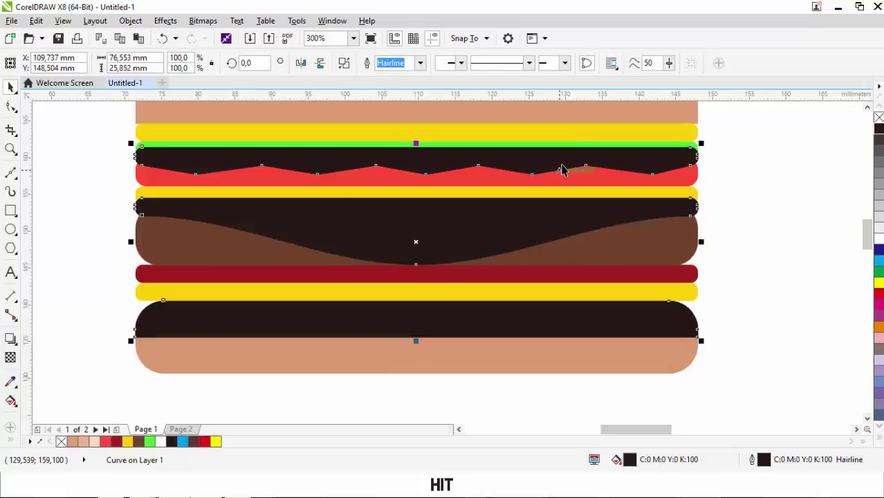
Step: Apply a uniform transparency of 62 to the black shading shape
{"action": "left_click", "coordinate": [10, 357]}
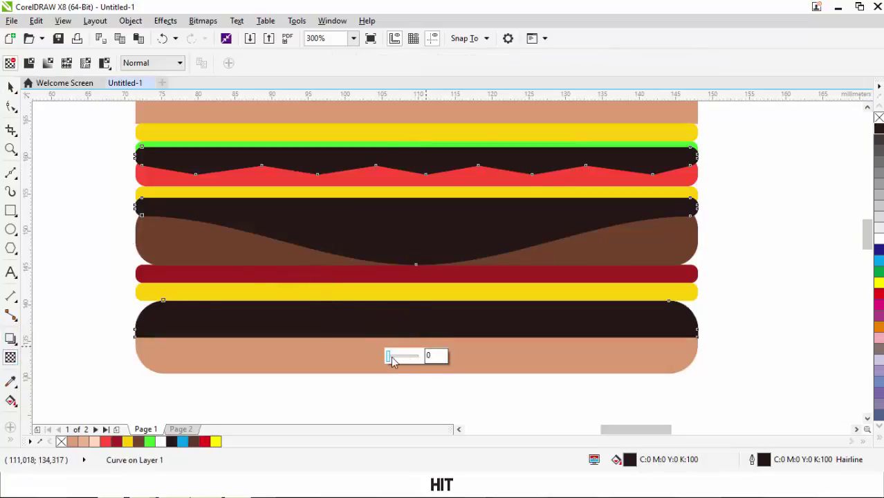
{"action": "left_click_drag", "start_coordinate": [391, 361], "coordinate": [394, 359]}
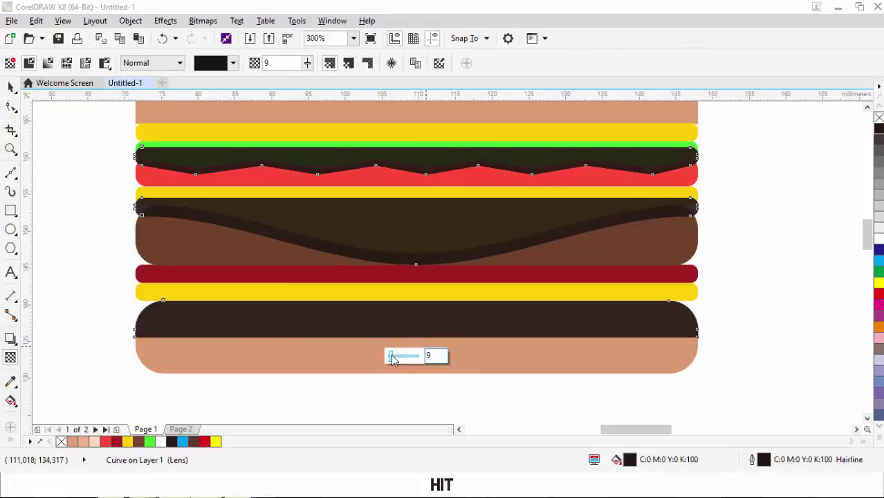
{"action": "left_click_drag", "start_coordinate": [413, 357], "coordinate": [413, 357]}
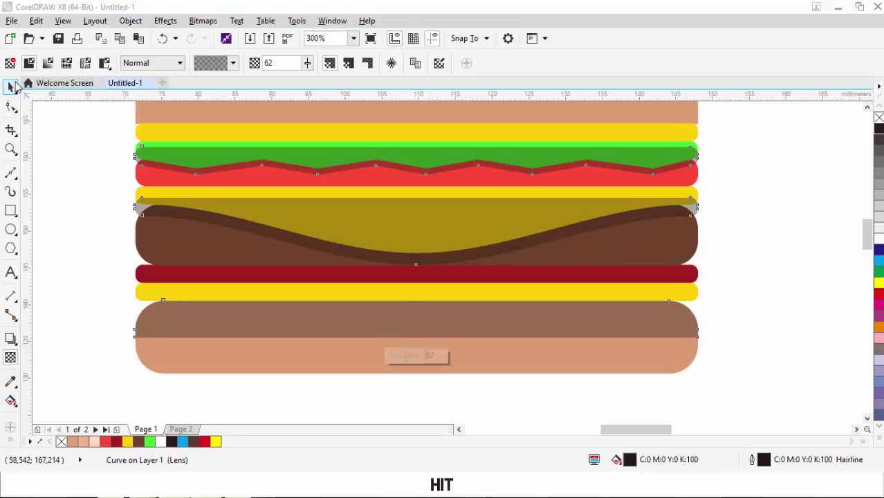
{"action": "left_click", "coordinate": [11, 86]}
Step: Restack the transparent shading behind the lettuce and melted cheese but above the tomato, patty and bottom bun
{"action": "key", "text": "shift"}
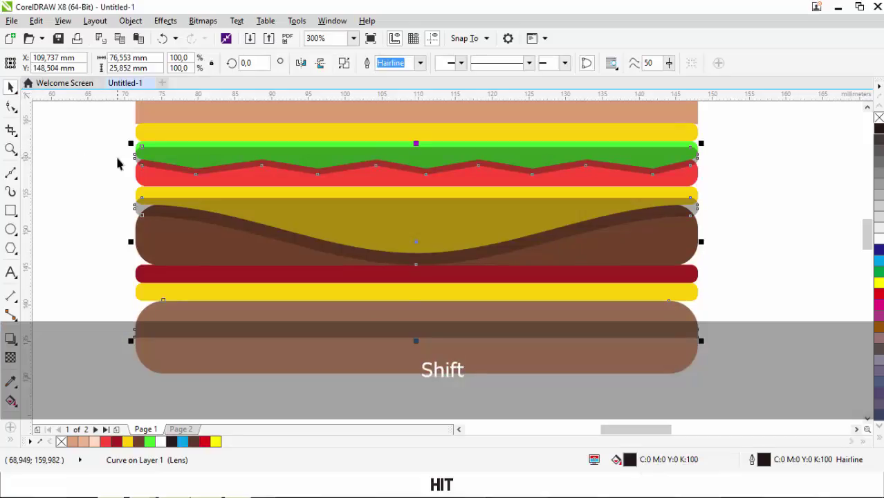
{"action": "key", "text": "shift+Page_Down"}
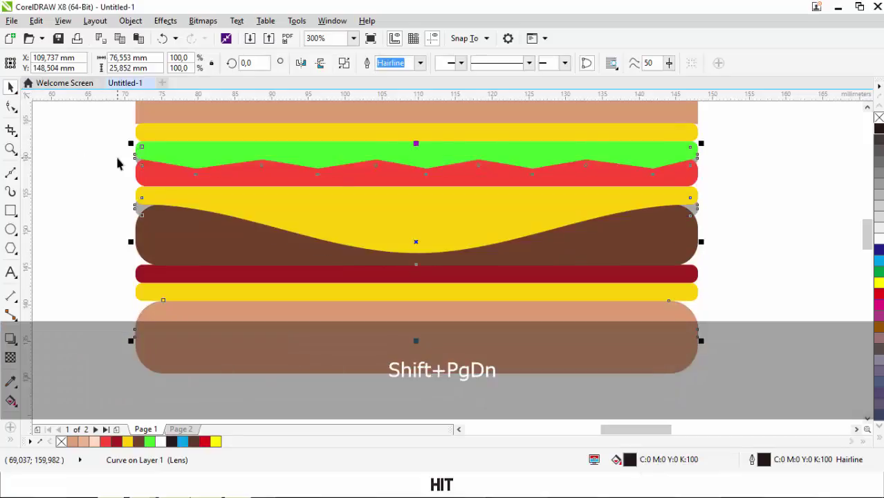
{"action": "key", "text": "ctrl+Page_Up"}
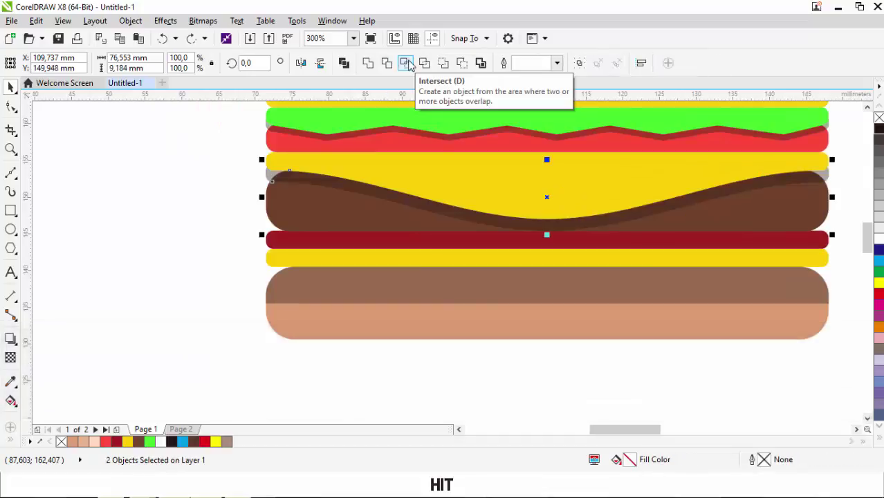
Step: Create the intersection of the cheese shading and the brown patty, and delete the original cheese shading
{"action": "left_click", "coordinate": [405, 63]}
{"action": "left_click", "coordinate": [256, 173]}
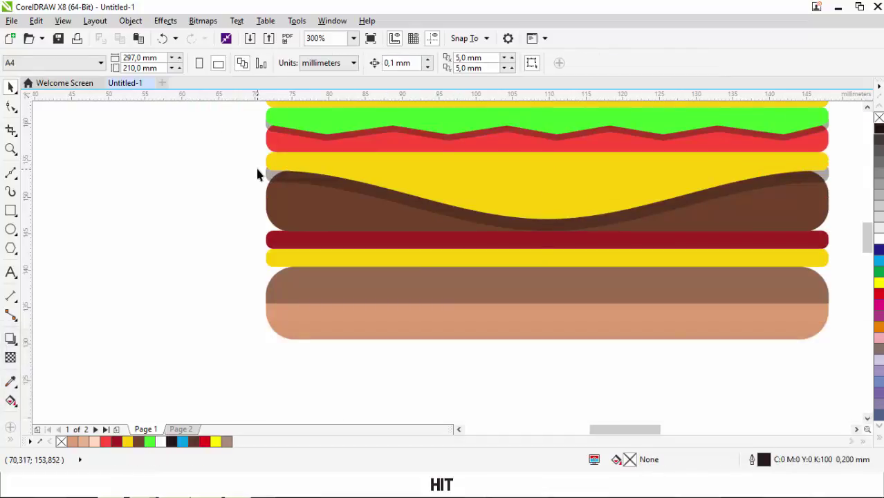
{"action": "left_click", "coordinate": [267, 174]}
{"action": "key", "text": "Delete"}
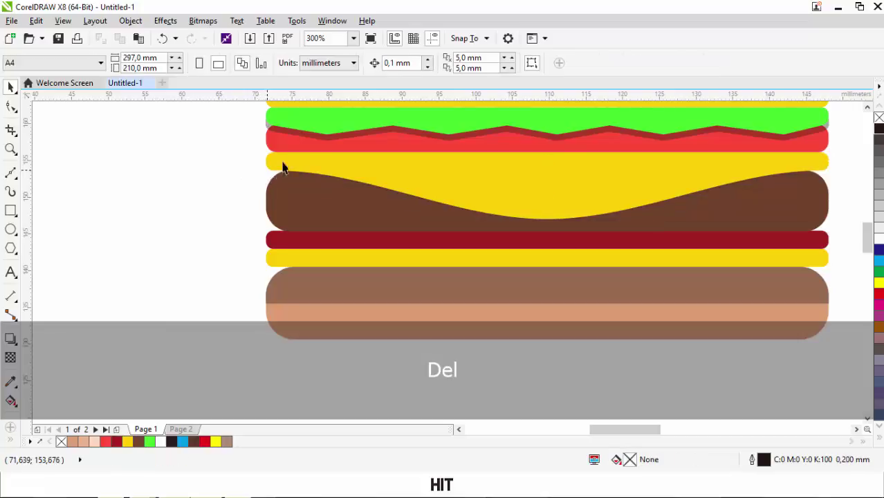
Step: Create the intersection of the zigzag lettuce shading and the red tomato layer
{"action": "left_click", "coordinate": [288, 139]}
{"action": "left_click", "coordinate": [311, 126], "text": "ctrl"}
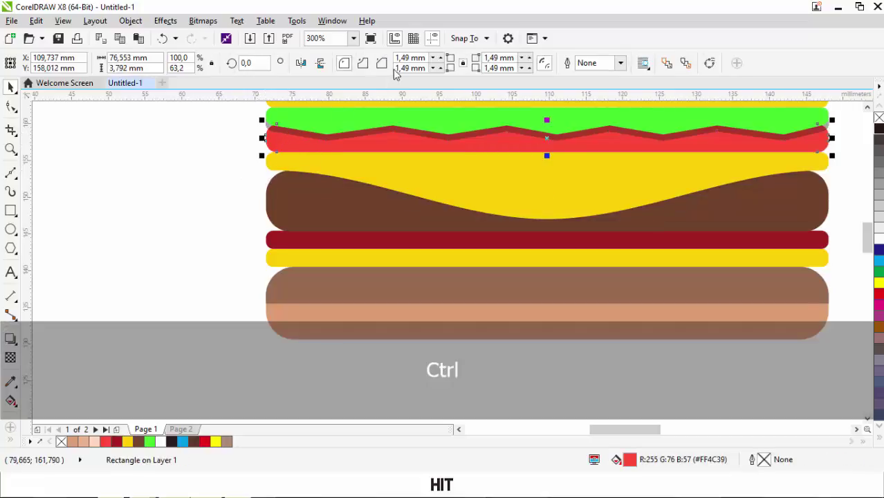
{"action": "left_click", "coordinate": [269, 127], "text": "ctrl"}
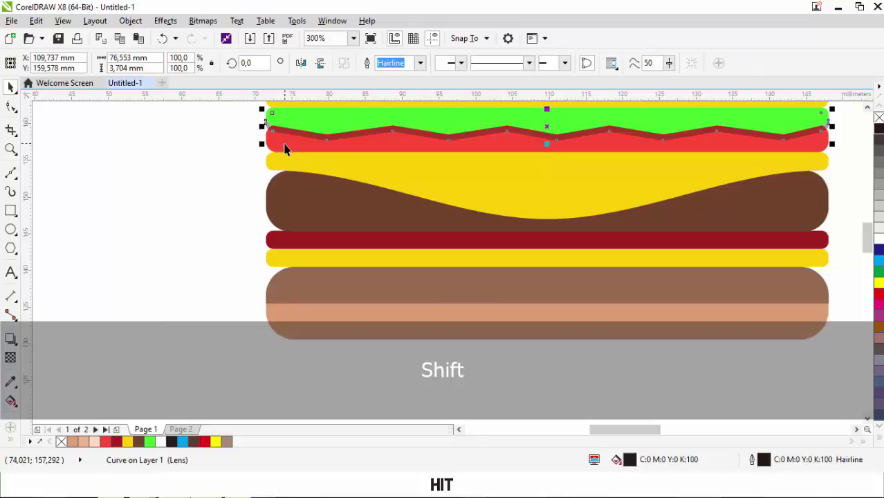
{"action": "left_click", "coordinate": [284, 149], "text": "shift"}
{"action": "left_click", "coordinate": [404, 64]}
{"action": "left_click", "coordinate": [233, 142]}
{"action": "scroll", "coordinate": [261, 129], "scroll_direction": "up", "scroll_amount": 2}
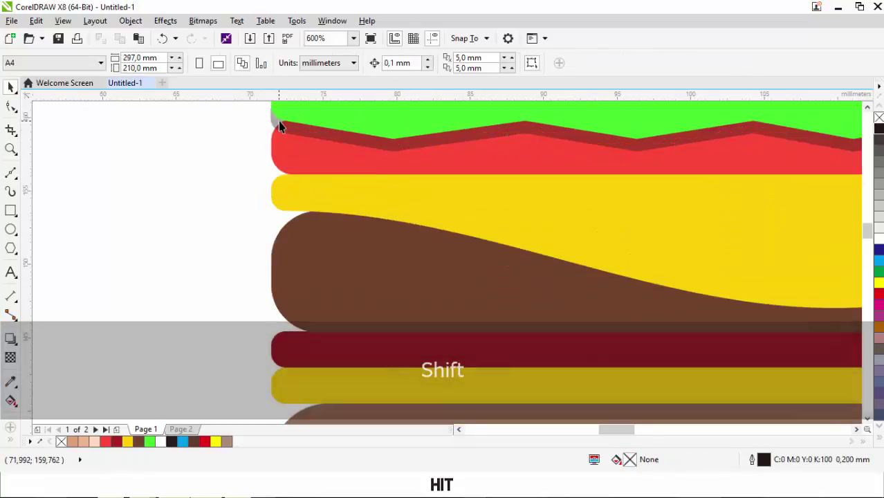
{"action": "left_click", "coordinate": [278, 120]}
{"action": "key", "text": "Delete"}
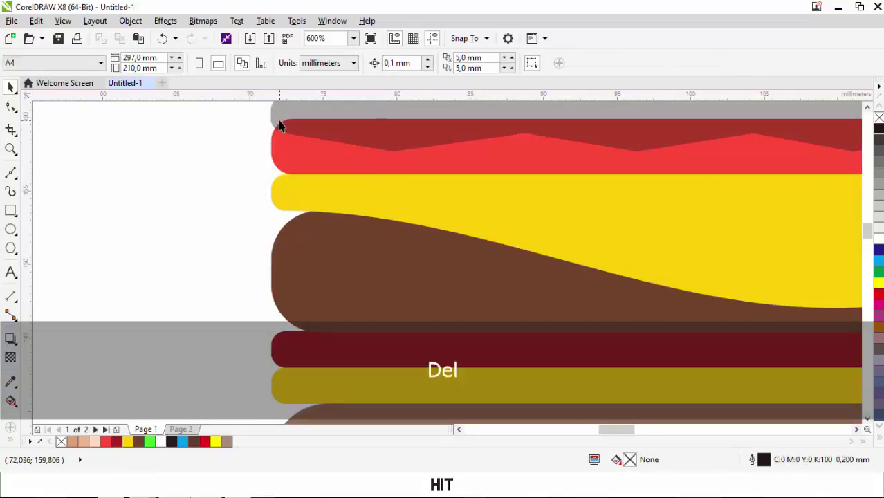
{"action": "key", "text": "ctrl+z"}
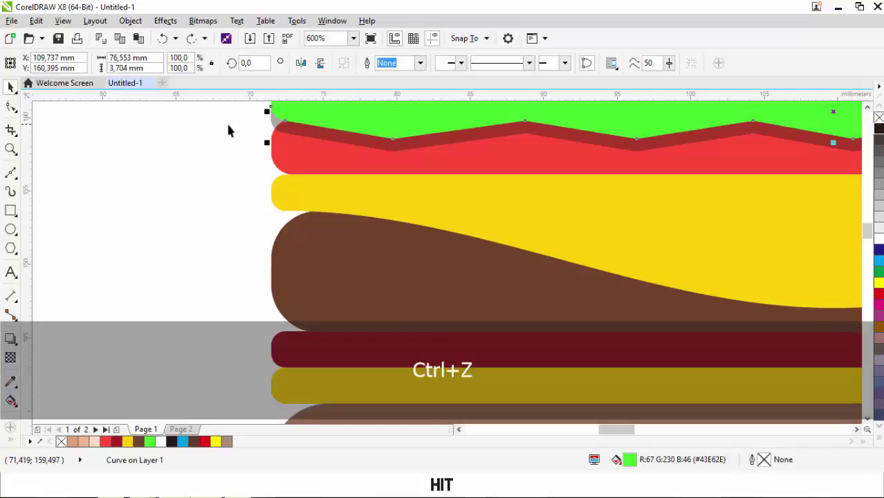
Step: Delete the original transparent lettuce shading that protrudes beyond the tomato layer's rounded ends
{"action": "left_click", "coordinate": [270, 127]}
{"action": "left_click", "coordinate": [271, 126]}
{"action": "key", "text": "Delete"}
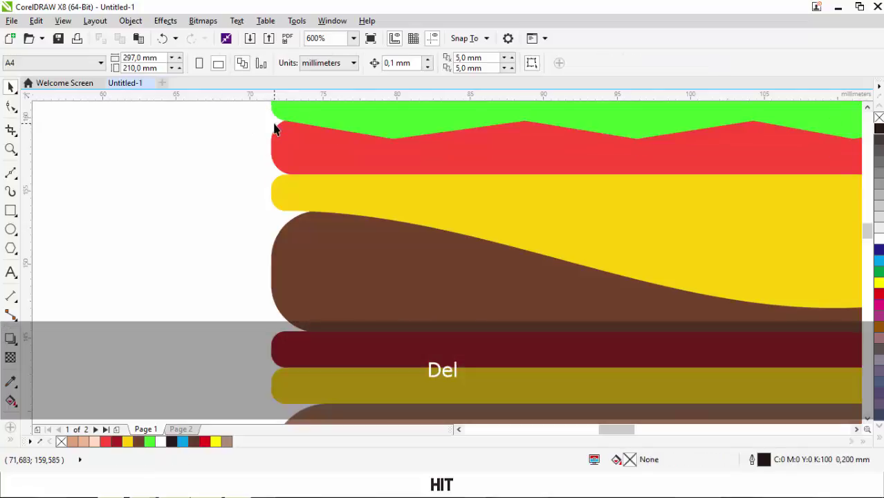
Step: Fill the intersected shading pieces on the tomato layer and the brown patty with black
{"action": "left_click", "coordinate": [305, 131]}
{"action": "scroll", "coordinate": [306, 131], "scroll_direction": "down", "scroll_amount": 5}
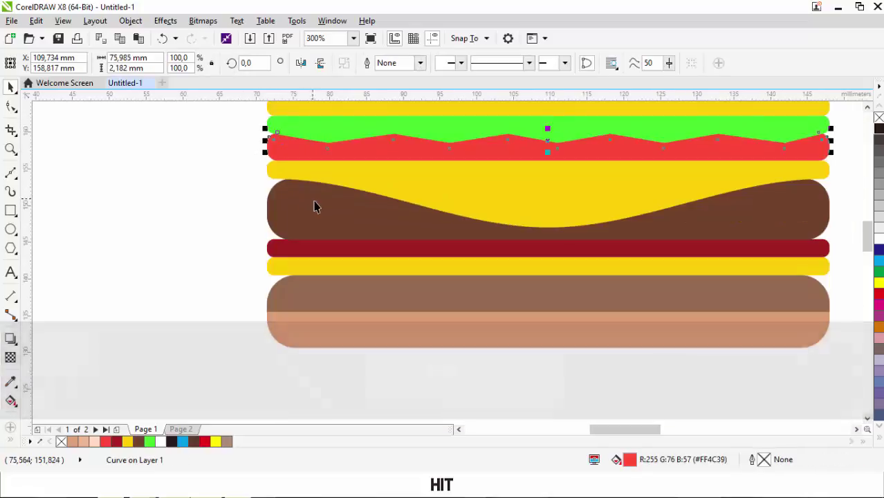
{"action": "scroll", "coordinate": [315, 203], "scroll_direction": "up", "scroll_amount": 5}
{"action": "left_click", "coordinate": [324, 194], "text": "shift"}
{"action": "scroll", "coordinate": [311, 188], "scroll_direction": "down", "scroll_amount": 2}
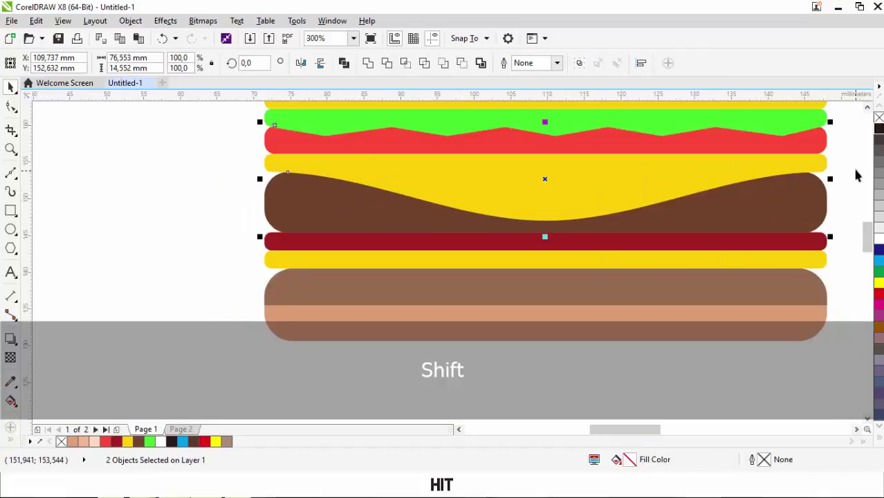
{"action": "left_click", "coordinate": [878, 129]}
{"action": "key", "text": "ctrl+z"}
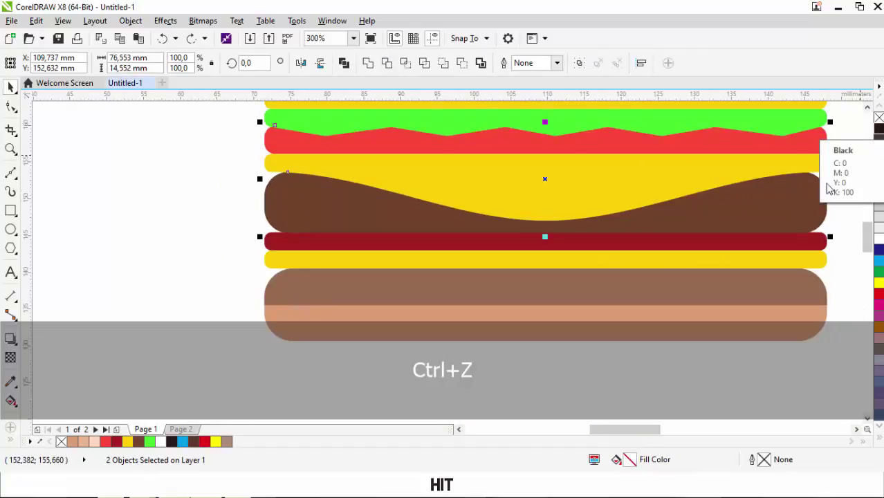
{"action": "left_click", "coordinate": [805, 194], "text": "shift"}
{"action": "left_click", "coordinate": [814, 177], "text": "shift"}
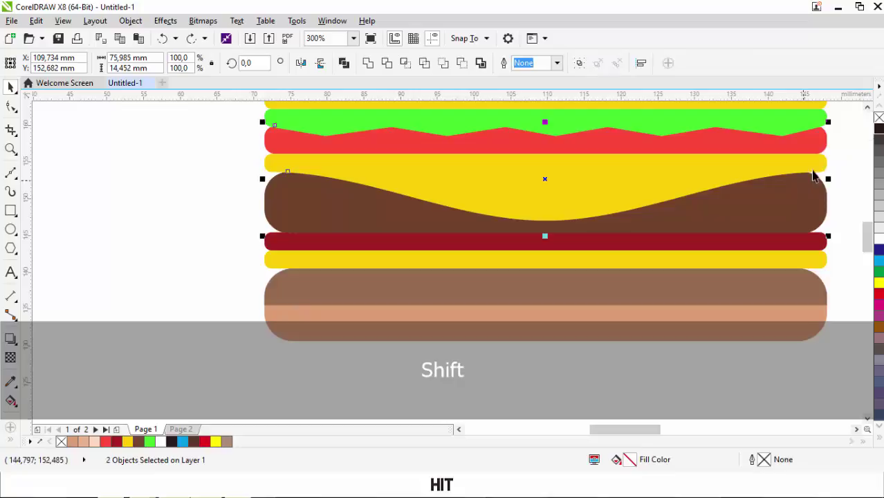
{"action": "left_click", "coordinate": [879, 129]}
Step: Apply a uniform transparency of 64 to the two black shading pieces and deselect them
{"action": "left_click", "coordinate": [10, 357]}
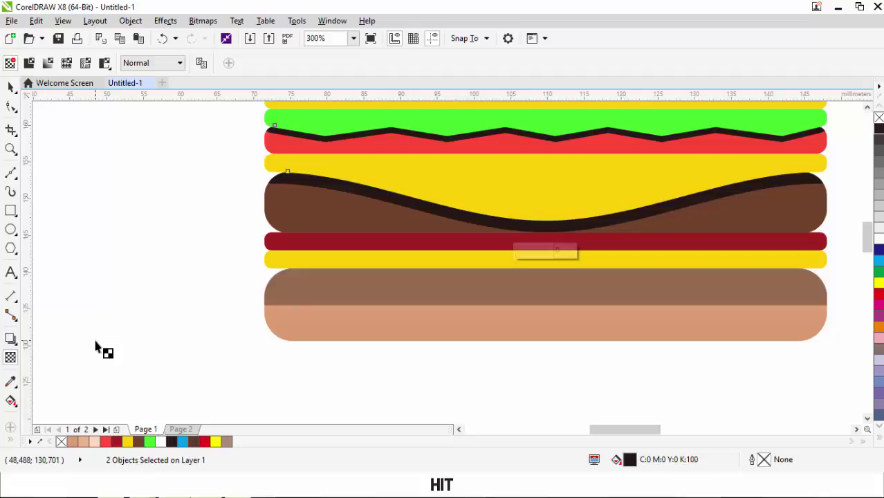
{"action": "left_click", "coordinate": [520, 255]}
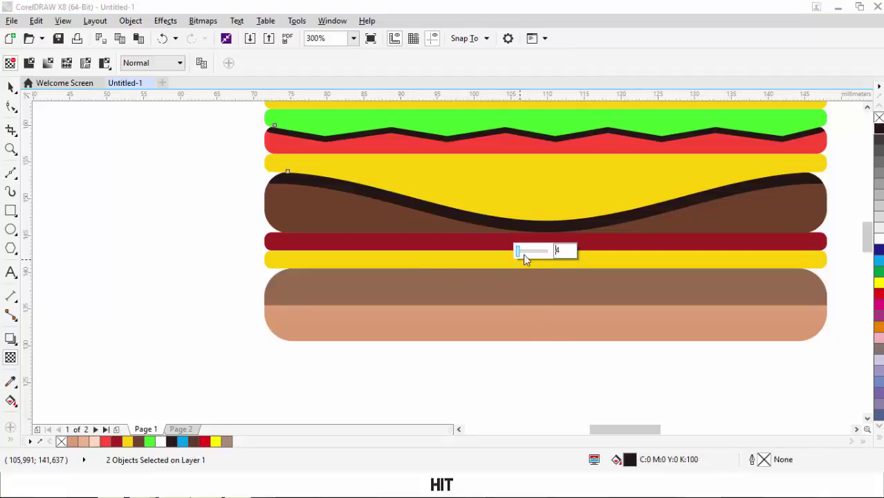
{"action": "key", "text": "Return"}
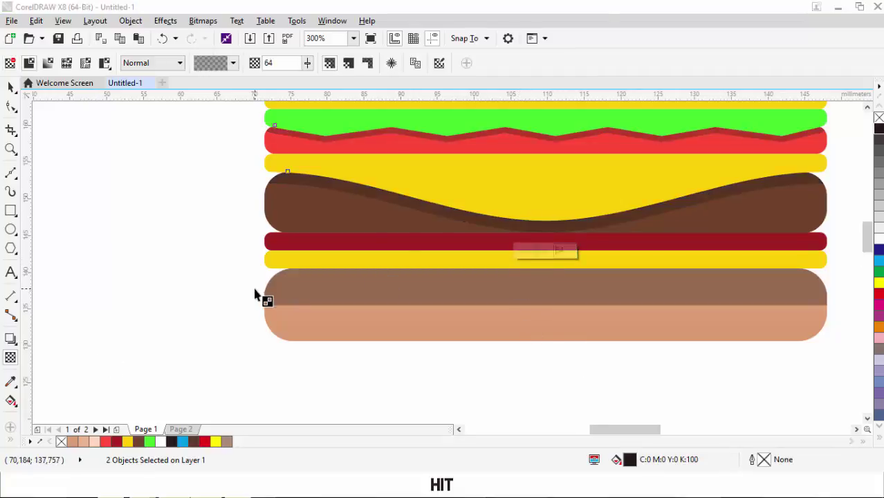
{"action": "scroll", "coordinate": [252, 290], "scroll_direction": "down", "scroll_amount": 3}
{"action": "left_click", "coordinate": [10, 87]}
{"action": "left_click", "coordinate": [120, 195]}
Step: Copy the upper row of six white sesame seeds to form a third row below the existing two
{"action": "scroll", "coordinate": [257, 181], "scroll_direction": "up", "scroll_amount": 2}
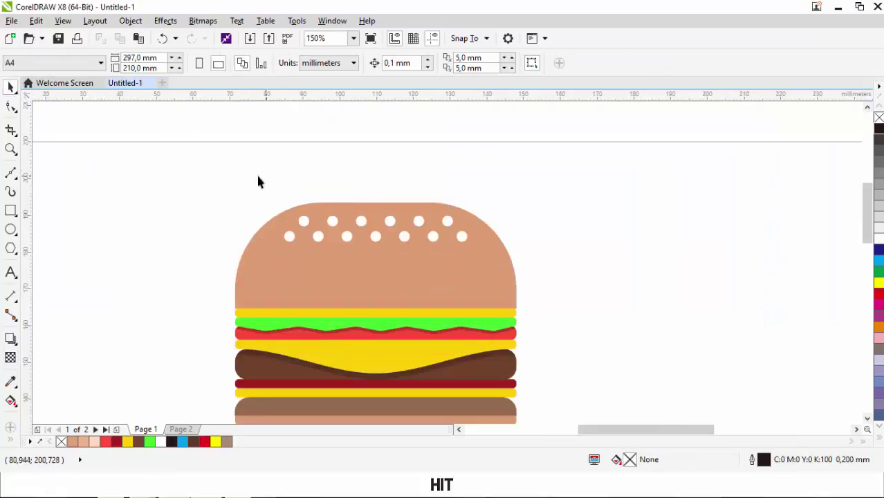
{"action": "scroll", "coordinate": [488, 270], "scroll_direction": "up", "scroll_amount": 1}
{"action": "left_click", "coordinate": [106, 139]}
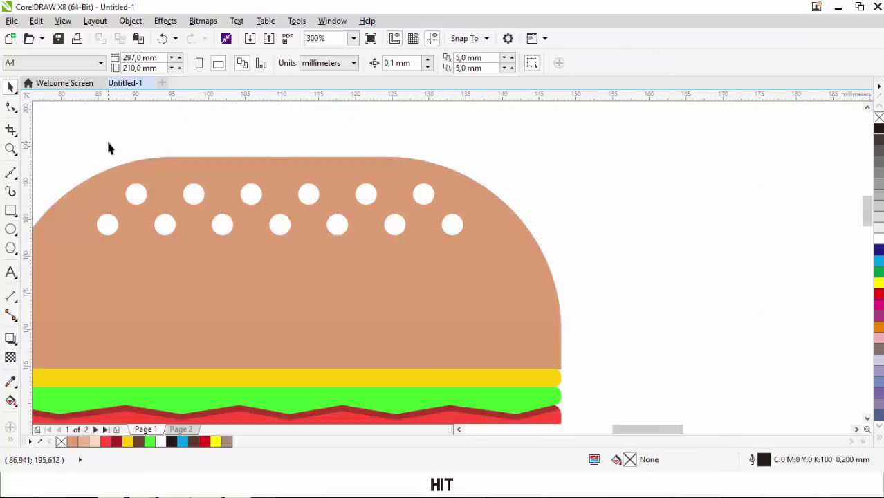
{"action": "left_click_drag", "start_coordinate": [105, 141], "coordinate": [451, 224]}
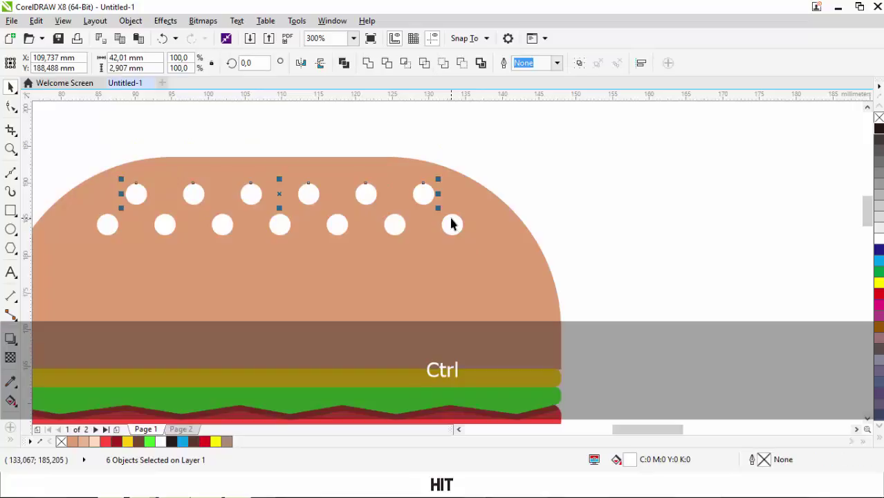
{"action": "key", "text": "ctrl+c"}
{"action": "left_click_drag", "start_coordinate": [282, 210], "coordinate": [289, 259]}
{"action": "left_click", "coordinate": [327, 134]}
Step: Select the color sample circles above the page
{"action": "scroll", "coordinate": [438, 171], "scroll_direction": "down", "scroll_amount": 4}
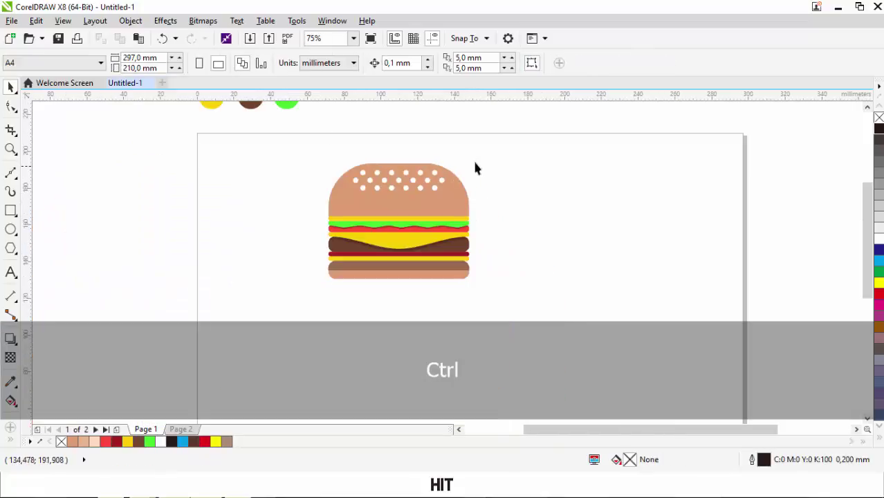
{"action": "scroll", "coordinate": [294, 204], "scroll_direction": "down", "scroll_amount": 2}
{"action": "left_click_drag", "start_coordinate": [210, 113], "coordinate": [334, 148]}
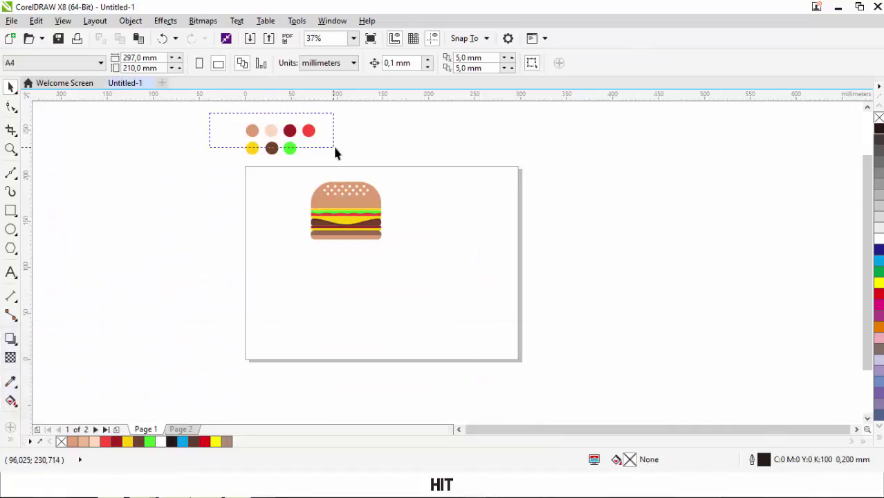